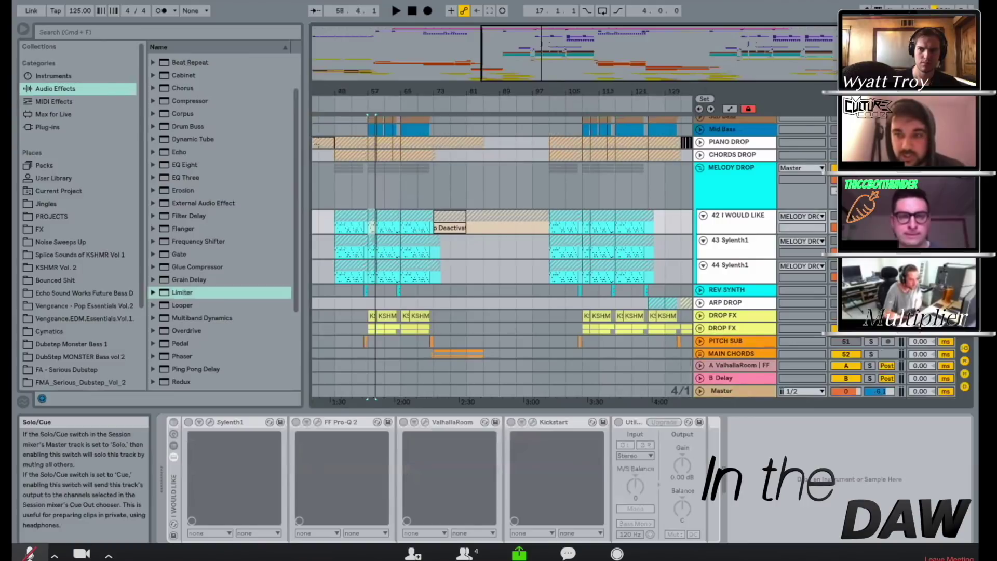
# Play a short stretch of the drop from bar 58, stop it, and select the 42 I WOULD LIKE track.
pyautogui.press('space')
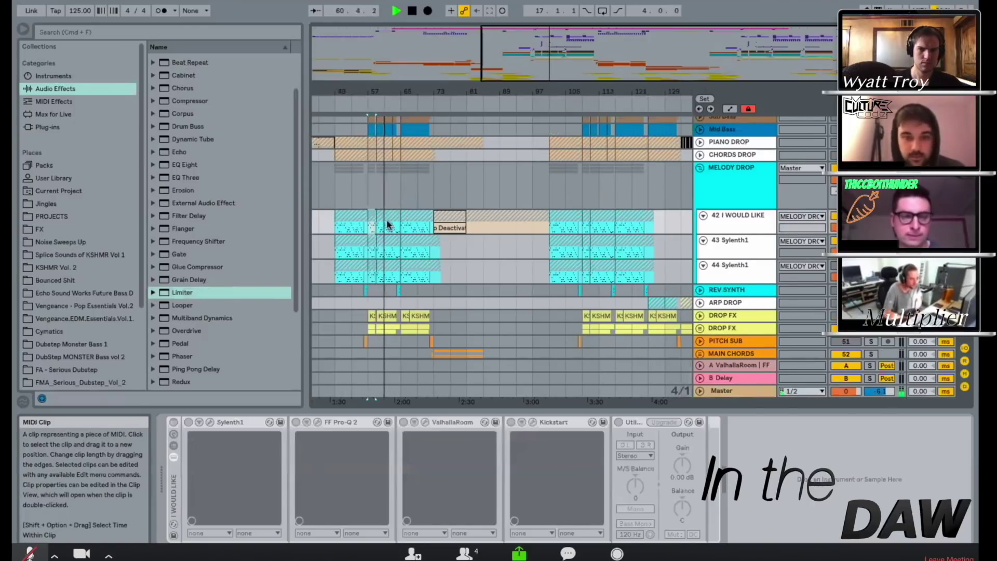
pyautogui.press('space')
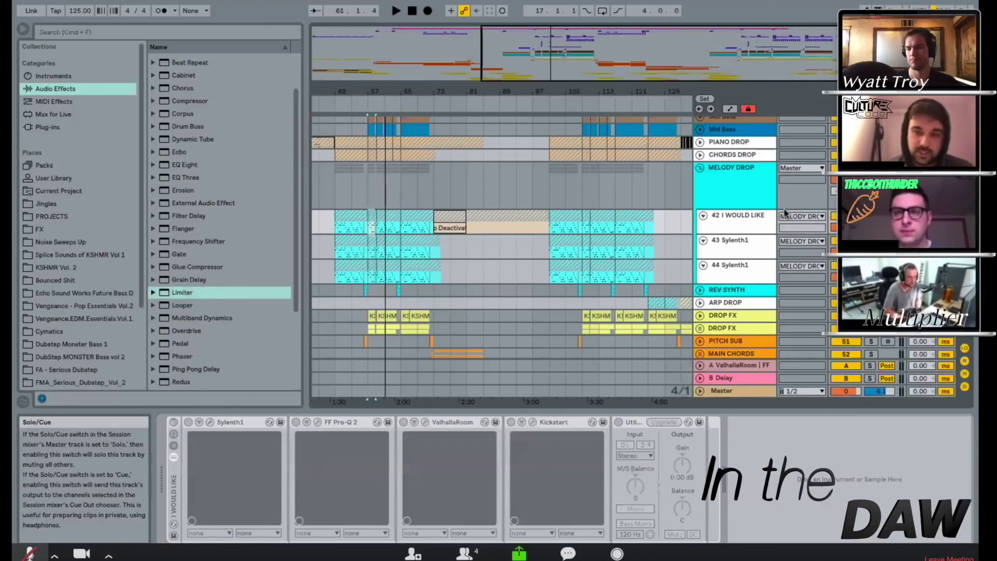
pyautogui.click(770, 222)
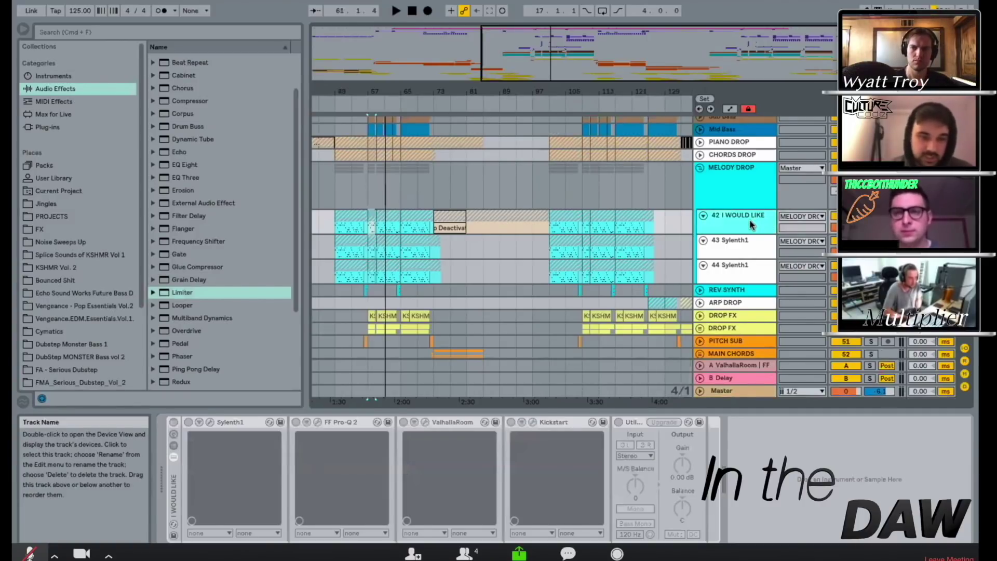
pyautogui.click(372, 217)
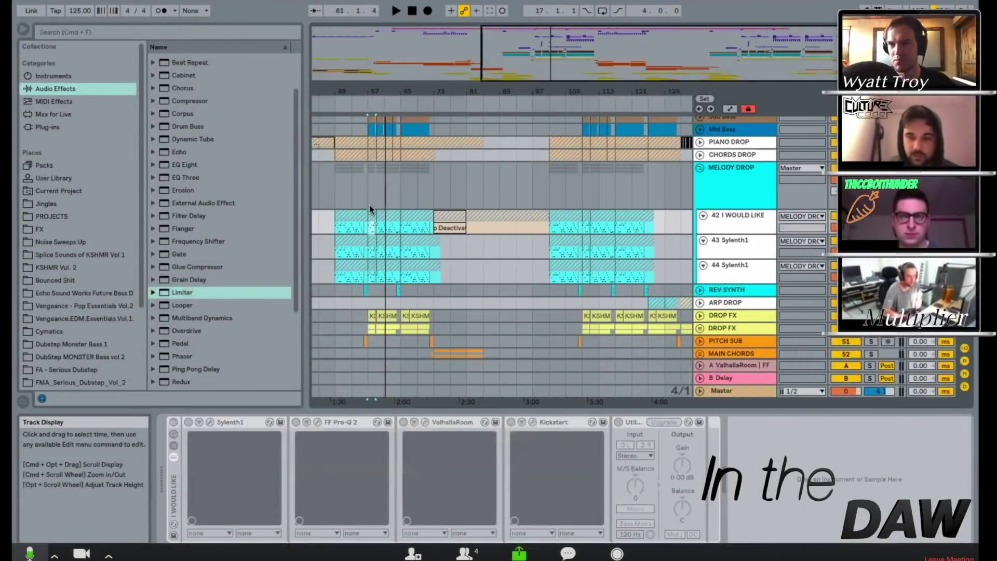
# Show the effect chain of the MELODY DROP group at bar 57 and mute the meeting microphone.
pyautogui.click(30, 554)
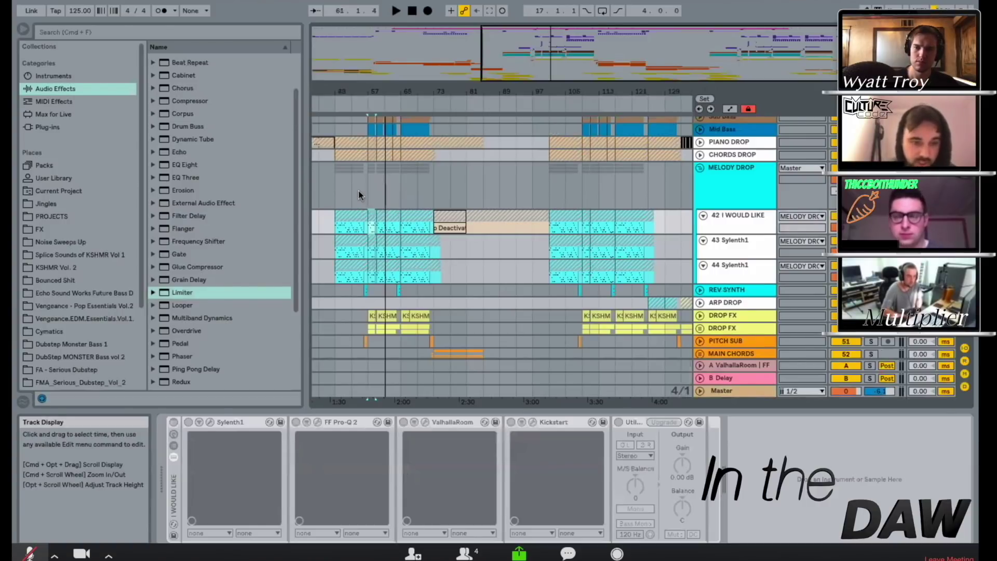
pyautogui.click(365, 195)
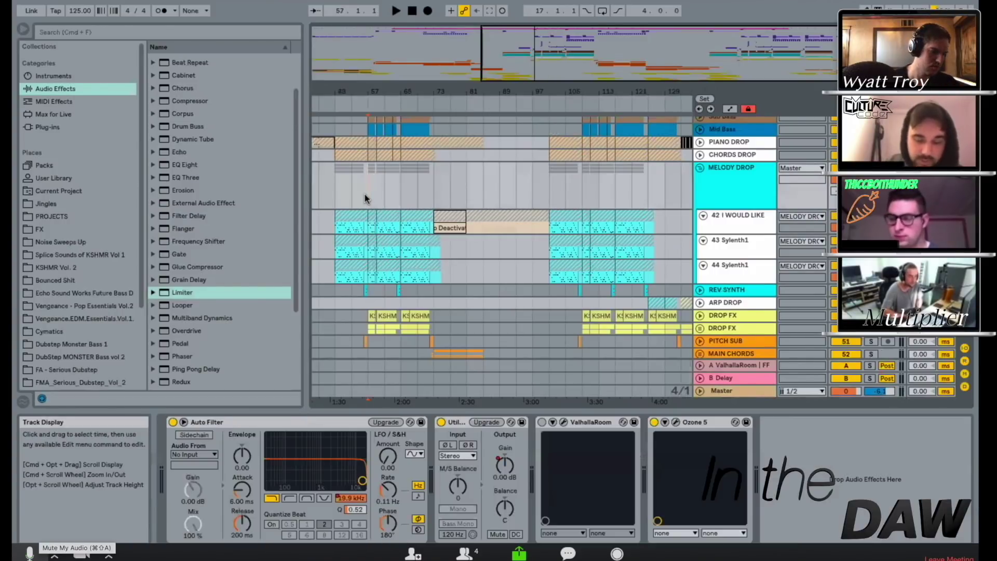
pyautogui.press('super+shift+a')
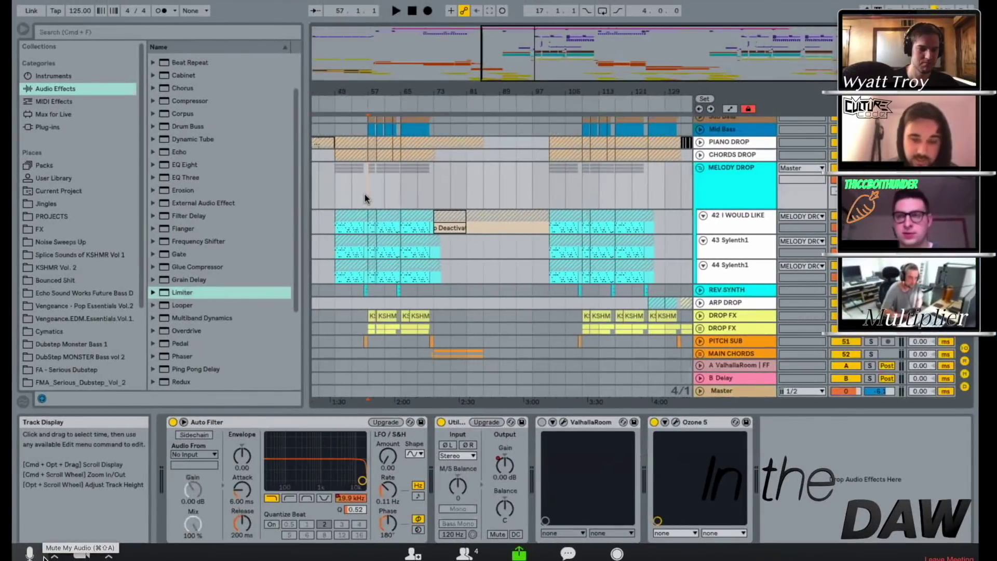
pyautogui.click(44, 556)
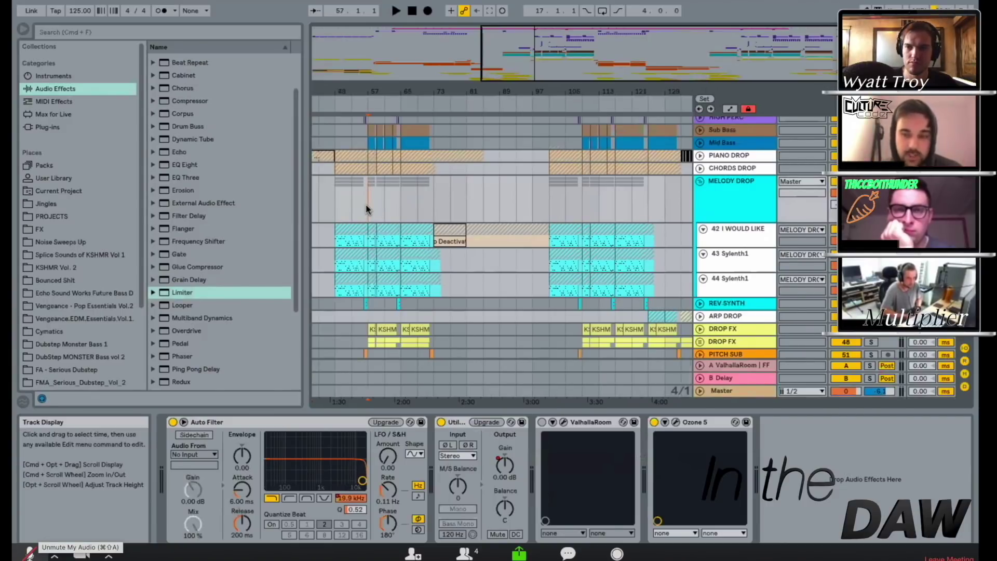
# Inspect the device chains of the Vox Main and WOO vocal tracks near the start of the arrangement.
pyautogui.scroll(10, 366, 206)
pyautogui.hscroll(-10, 359, 216)
pyautogui.click(399, 161)
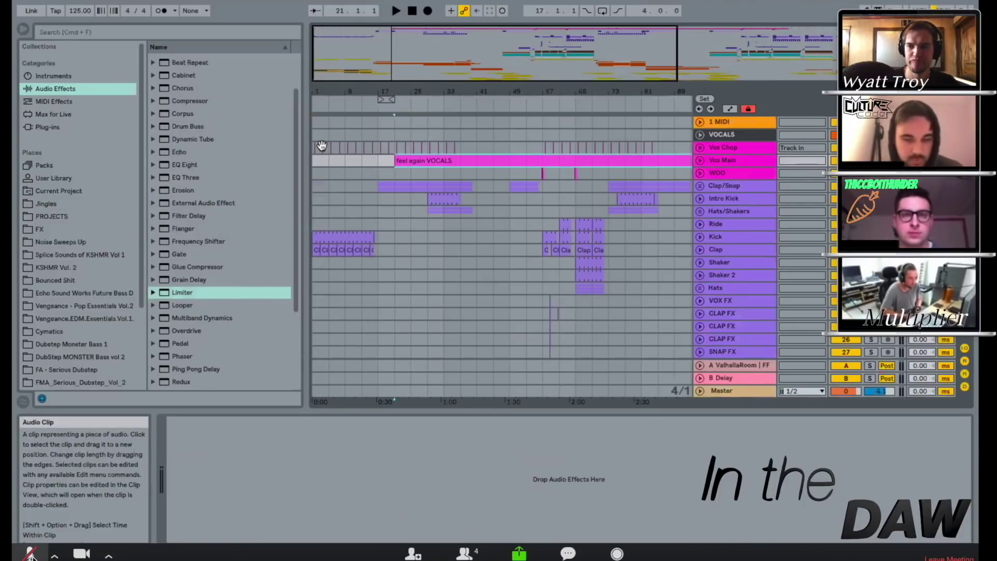
pyautogui.click(379, 173)
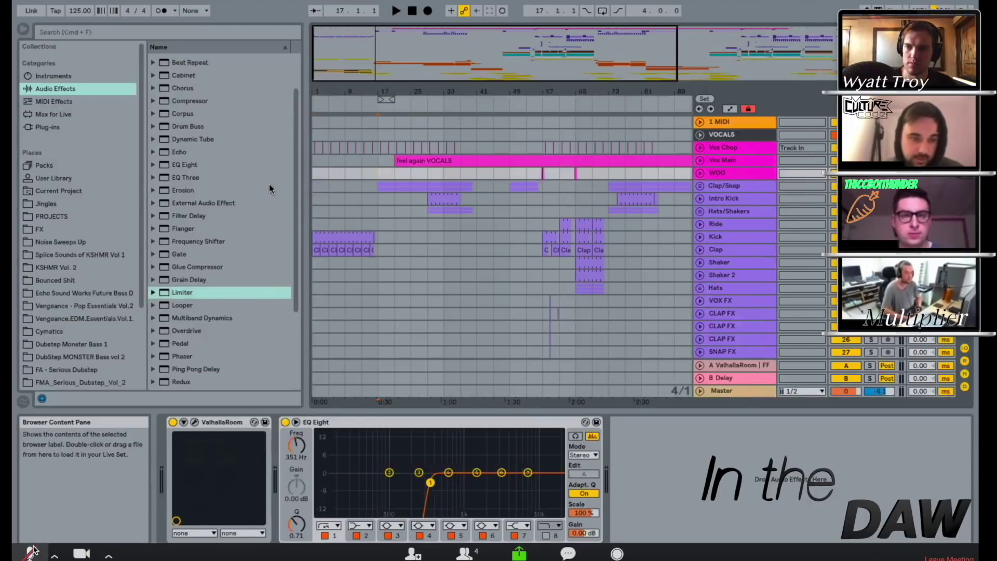
pyautogui.click(32, 546)
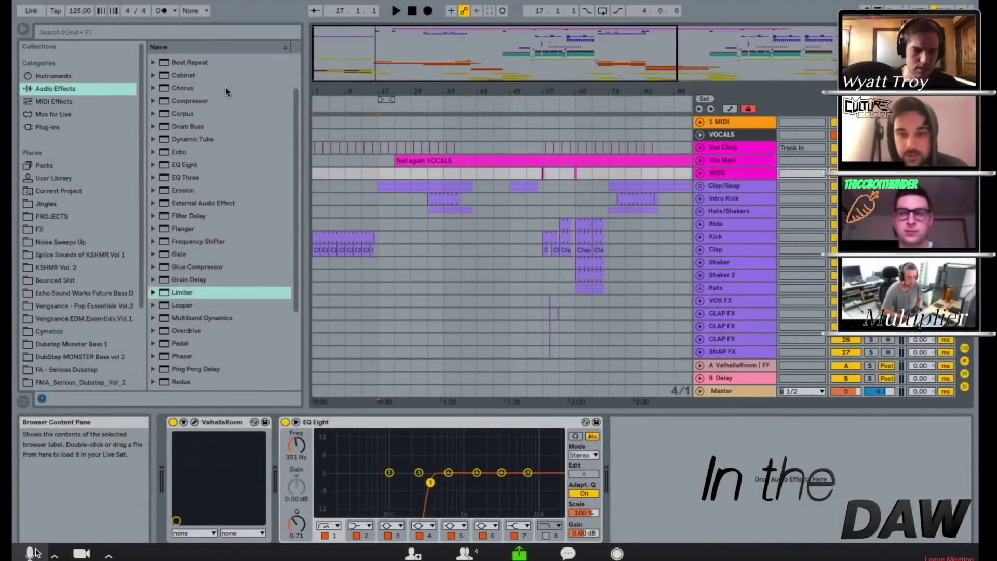
pyautogui.click(32, 553)
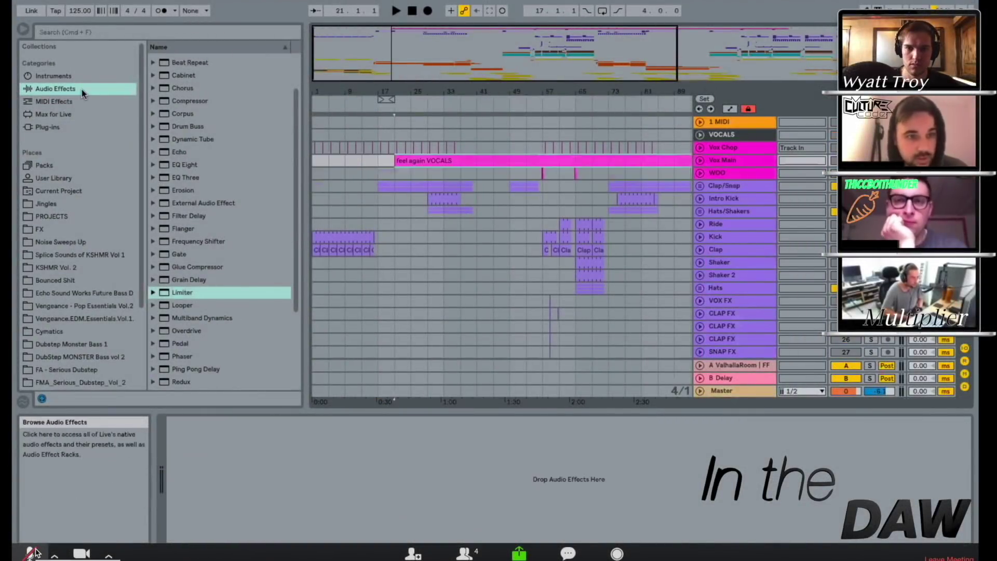
# Search the browser for "verbr", load VERBRACK.adg onto the Vox Main track, and show its second chain's devices.
pyautogui.press('super+f')
pyautogui.write('verbr')
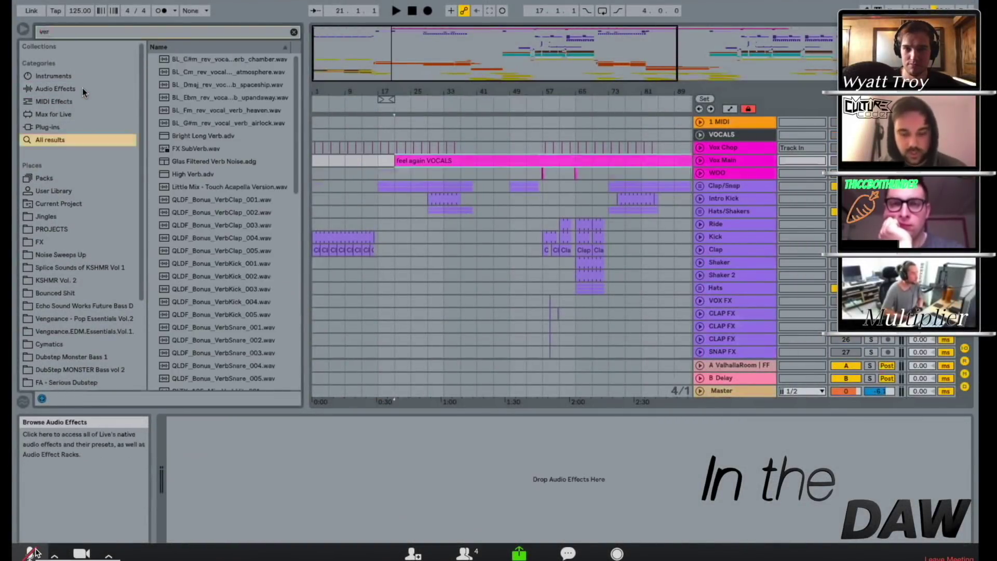
pyautogui.press('Return')
pyautogui.click(211, 455)
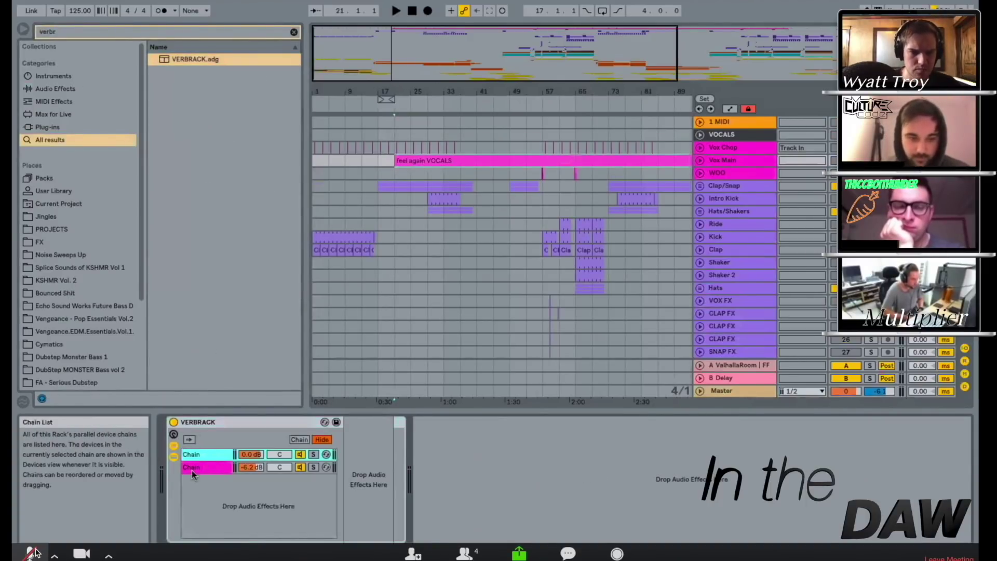
pyautogui.click(192, 469)
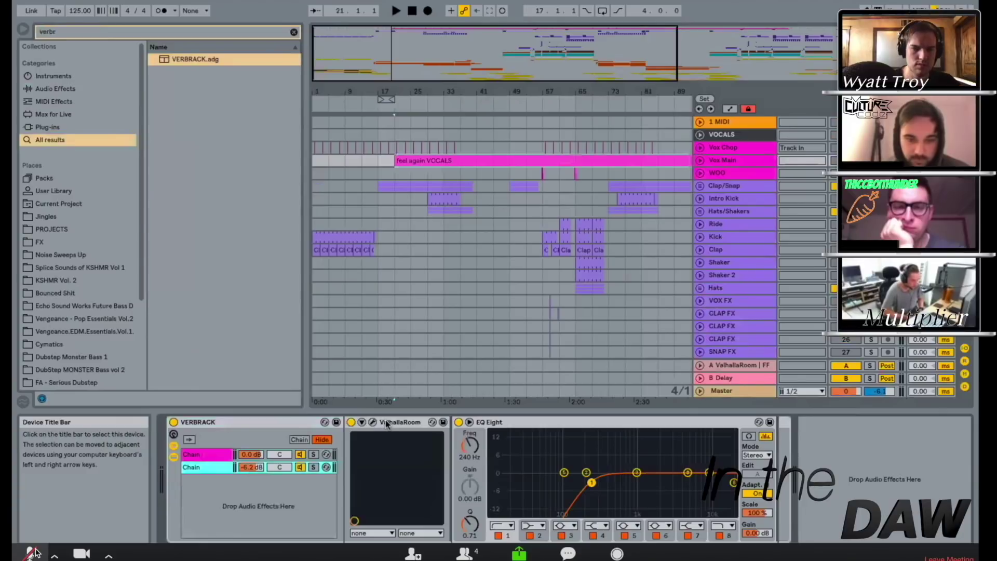
pyautogui.click(488, 424)
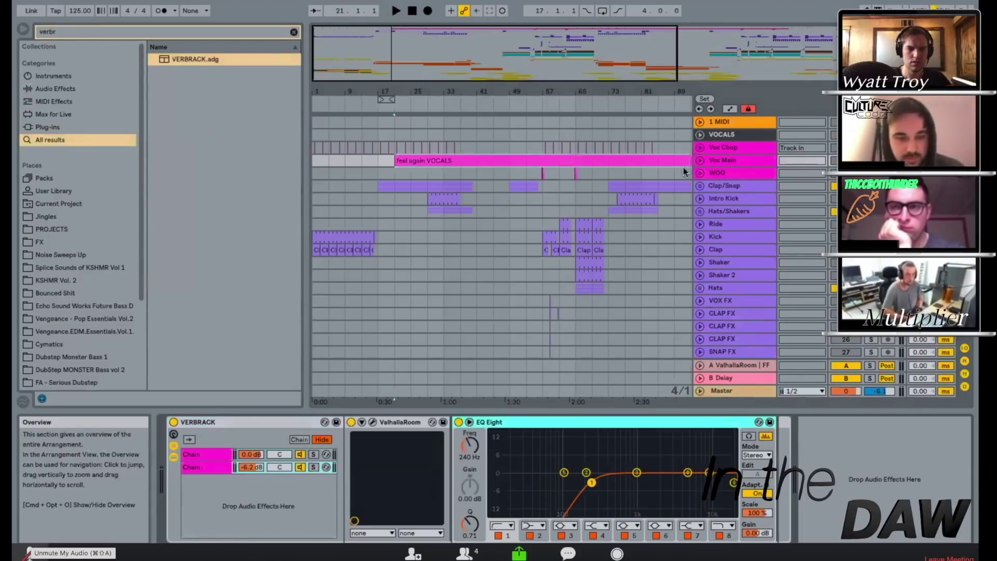
# Open ValhallaRoom in VERBRACK's second chain, set its decay to 2.63 s, and close the plug-in window.
pyautogui.click(27, 554)
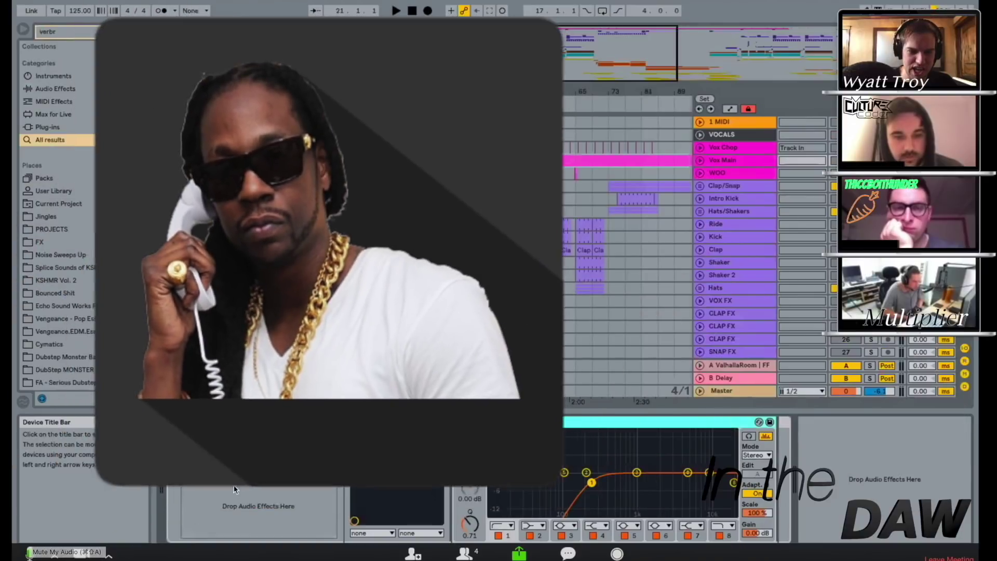
pyautogui.click(234, 489)
pyautogui.moveTo(366, 132); pyautogui.dragTo(182, 83)
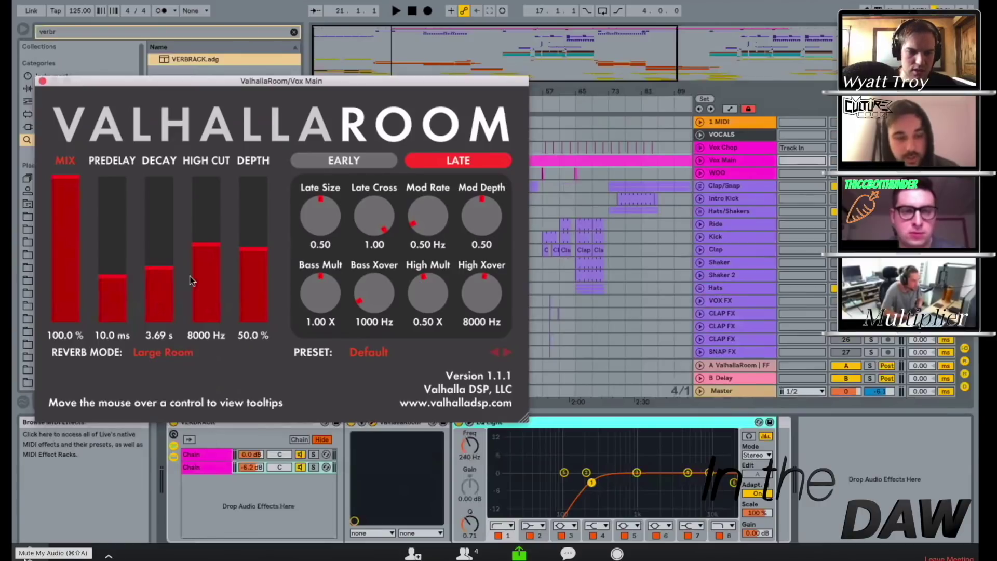
pyautogui.click(29, 555)
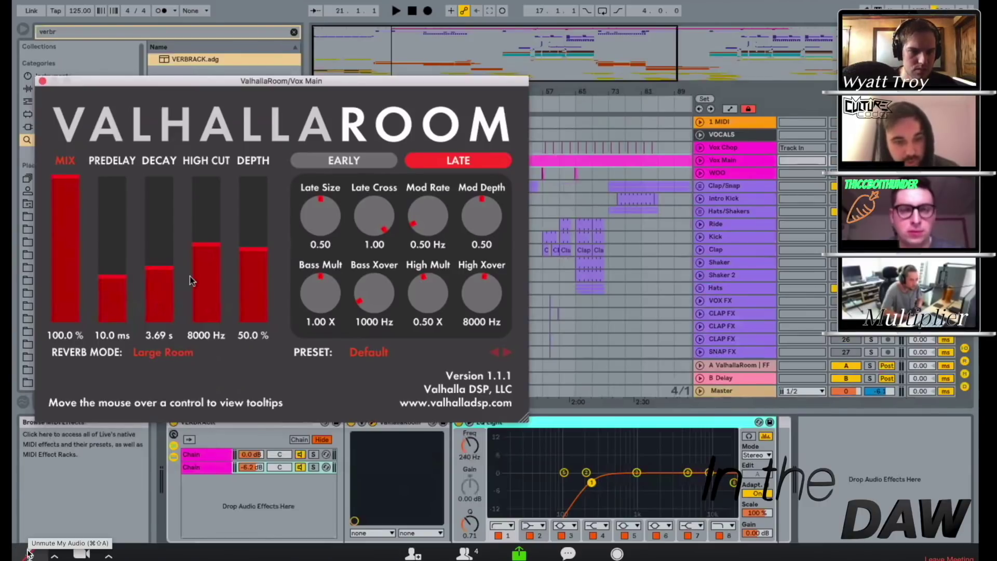
pyautogui.click(30, 555)
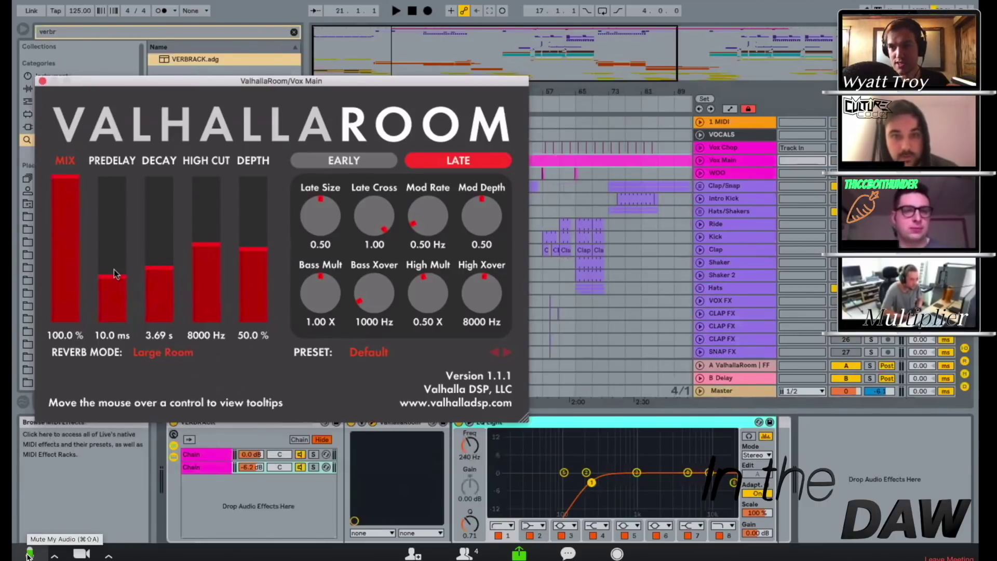
pyautogui.click(30, 554)
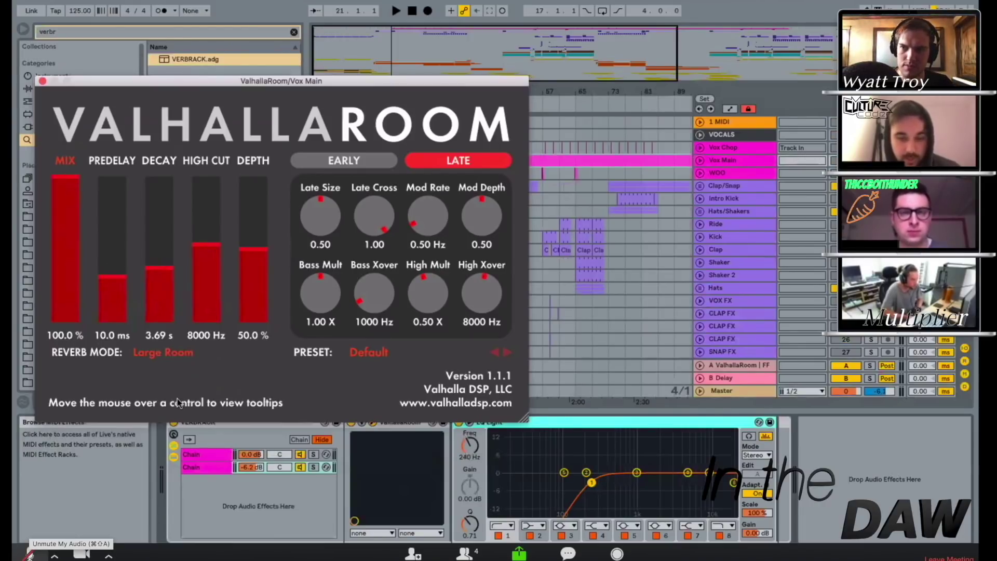
pyautogui.moveTo(160, 265)
pyautogui.mouseDown()
pyautogui.moveTo(155, 254)
pyautogui.moveTo(155, 282)
pyautogui.moveTo(154, 272)
pyautogui.mouseUp()
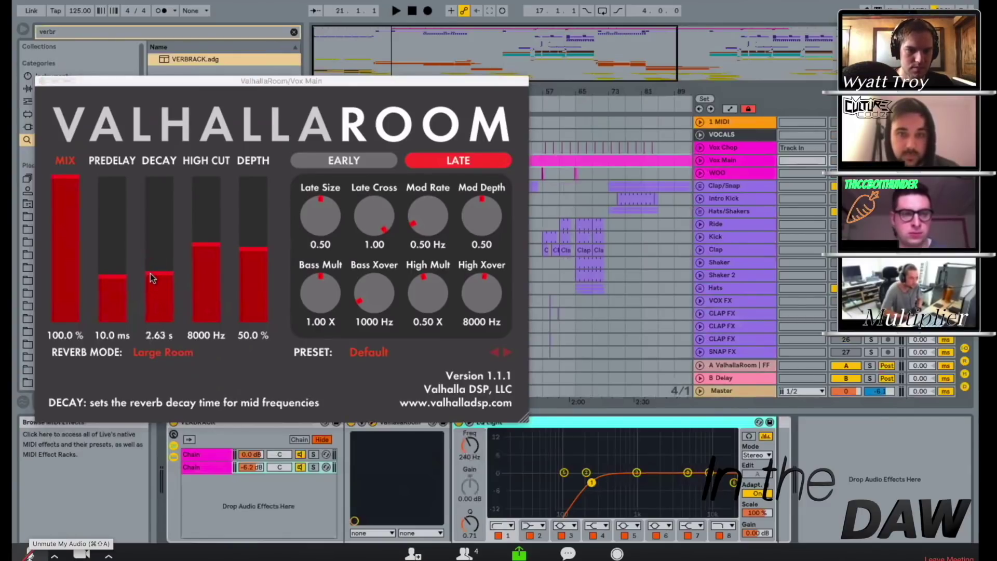
pyautogui.click(41, 81)
# Load the Valhalla DSP ValhallaRoom Audio Unit onto the Vox Main track, move its window aside, and close it.
pyautogui.click(63, 127)
pyautogui.click(208, 314)
pyautogui.click(197, 313)
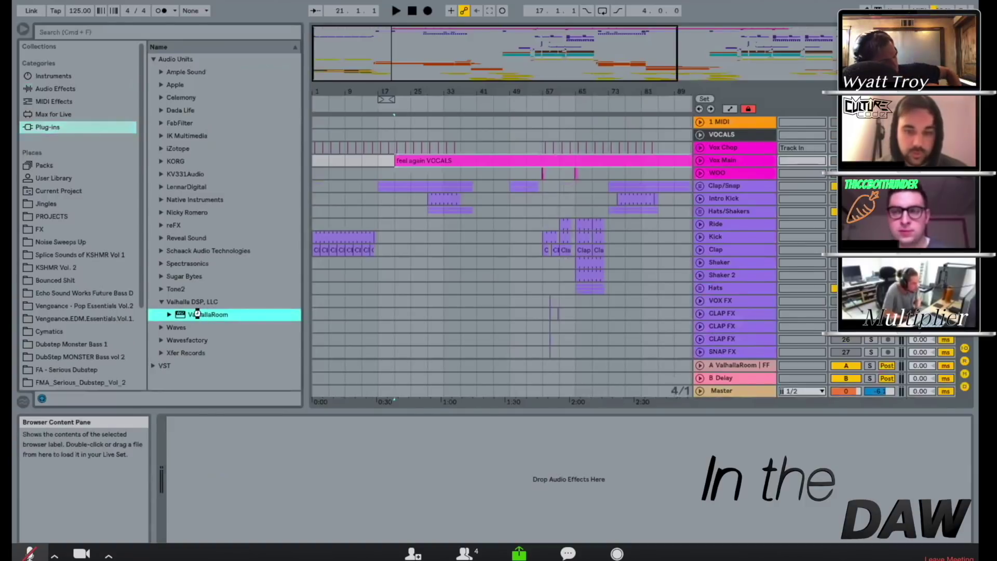
pyautogui.doubleClick(198, 313)
pyautogui.moveTo(163, 105); pyautogui.dragTo(516, 240)
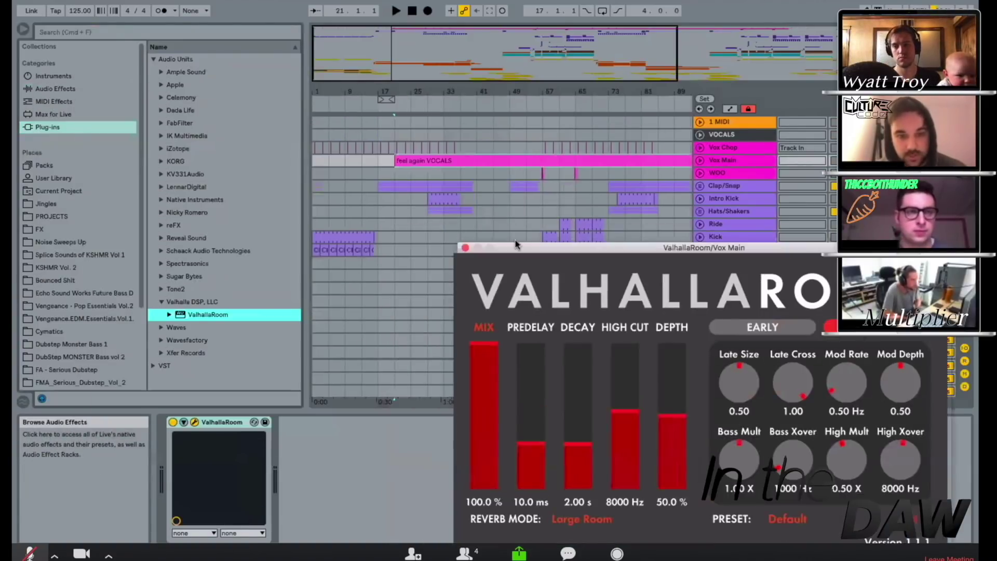
pyautogui.moveTo(491, 391); pyautogui.dragTo(490, 328)
pyautogui.moveTo(546, 232); pyautogui.dragTo(561, 180)
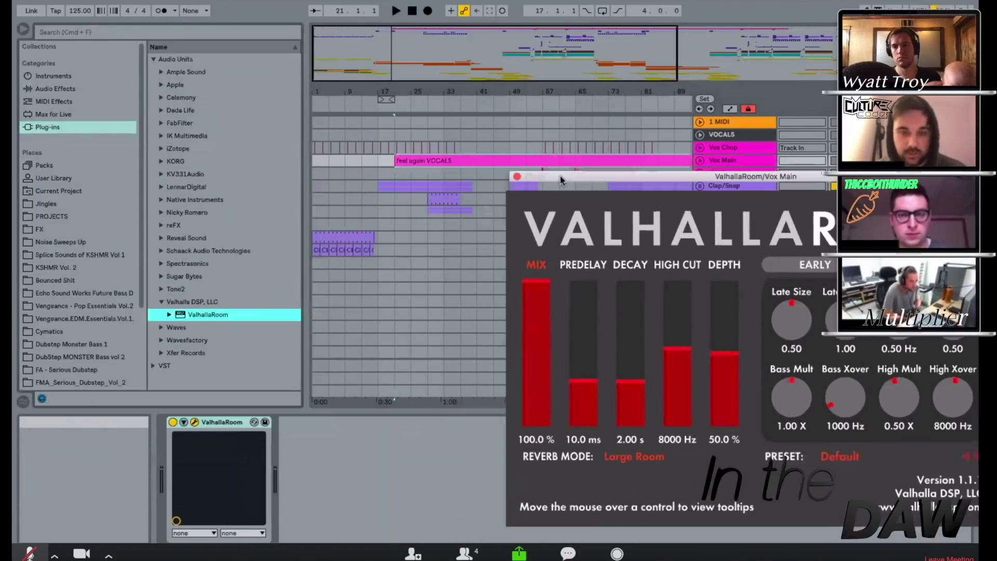
pyautogui.click(520, 191)
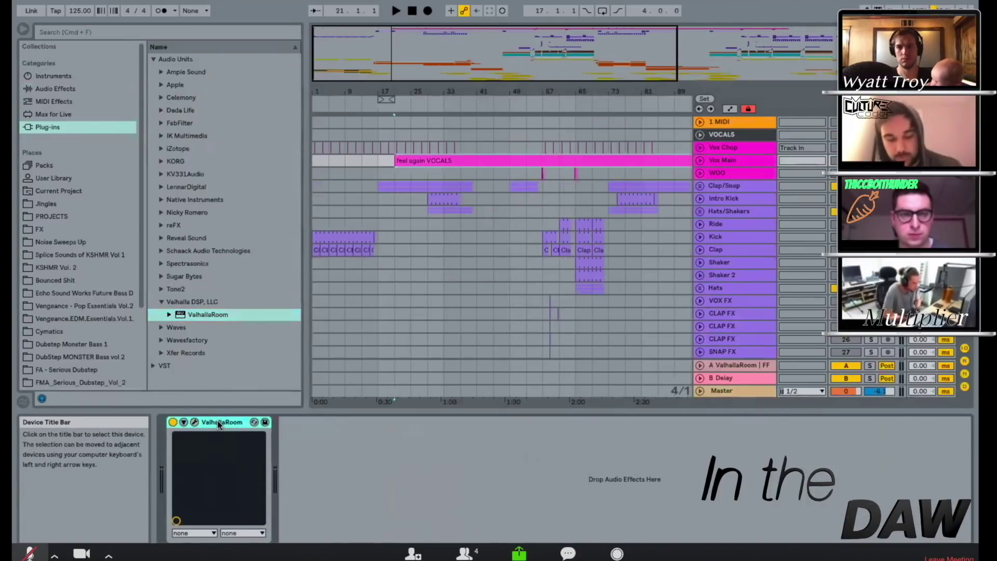
# Group the ValhallaRoom device on Vox Main into an Audio Effect Rack and create a second chain in it.
pyautogui.press('super+g')
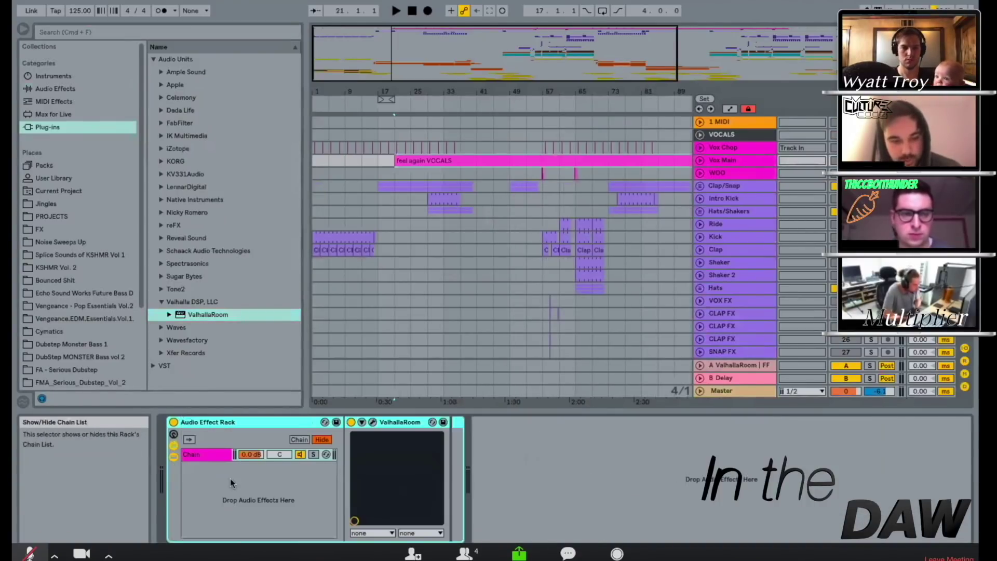
pyautogui.rightClick(237, 485)
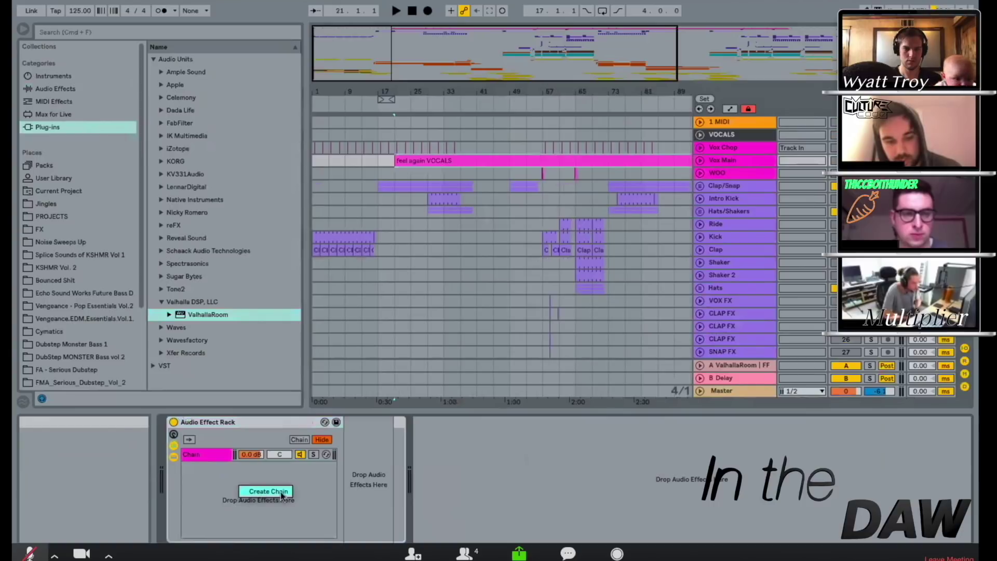
pyautogui.click(267, 491)
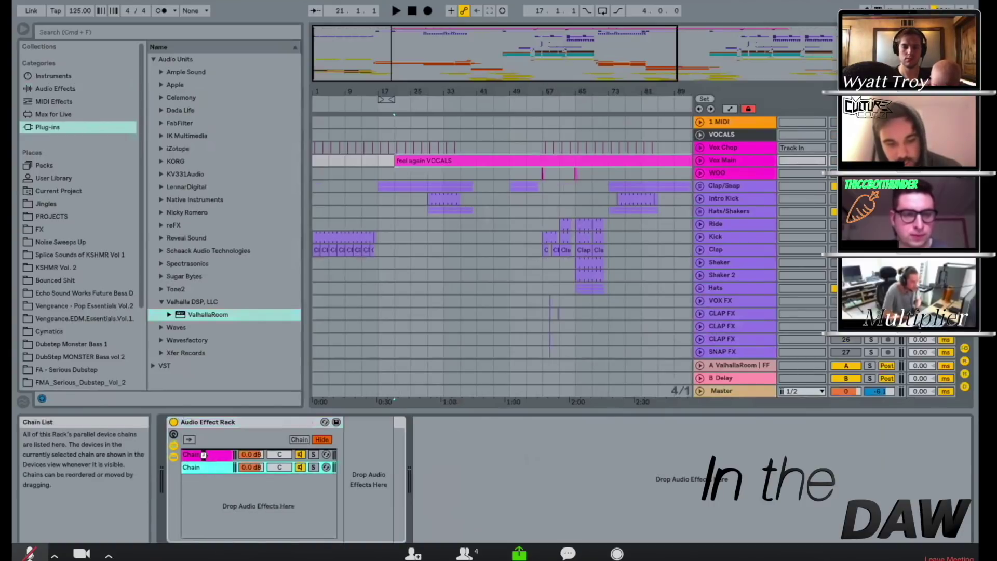
# Rename the rack's upper chain dry and its lower chain wet, with ValhallaRoom on the wet chain.
pyautogui.write('dry')
pyautogui.press('Return')
pyautogui.click(197, 468)
pyautogui.press('super+r')
pyautogui.write('wet')
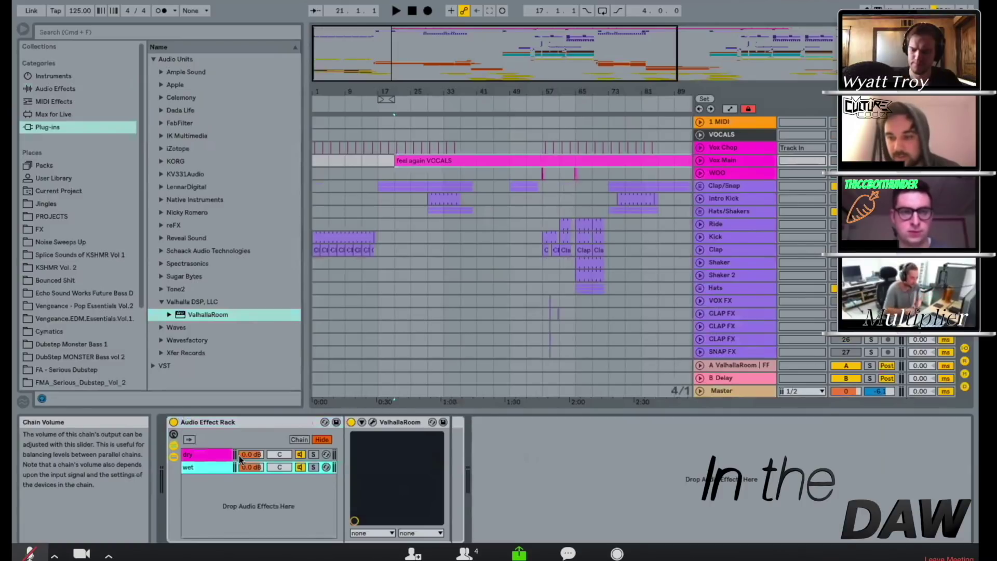
# Delete the dry/wet Audio Effect Rack from the Vox Main track.
pyautogui.click(220, 425)
pyautogui.press('Delete')
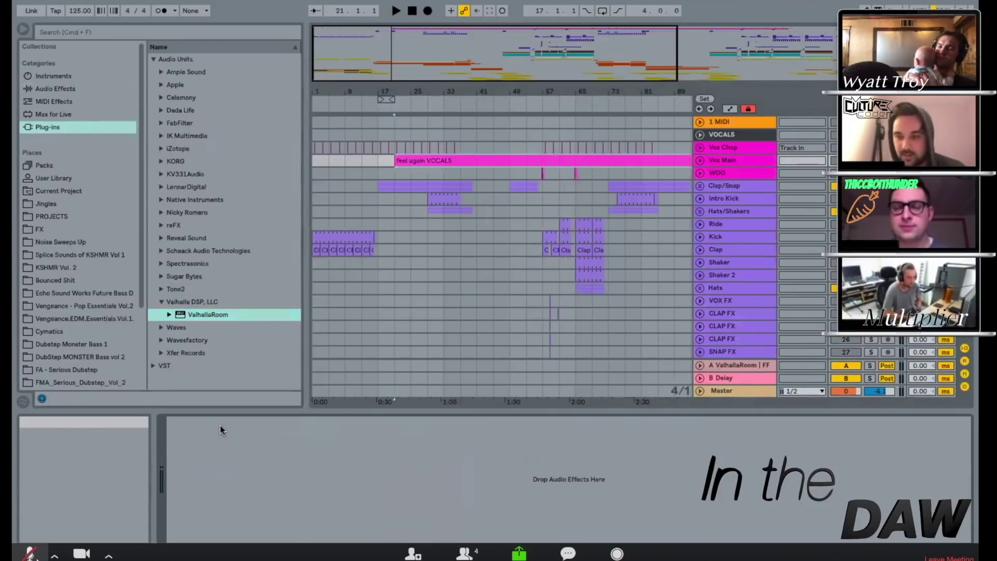
# Fold the MELODY DROP group track in the drop section of the arrangement.
pyautogui.hscroll(5, 368, 213)
pyautogui.scroll(-8, 368, 213)
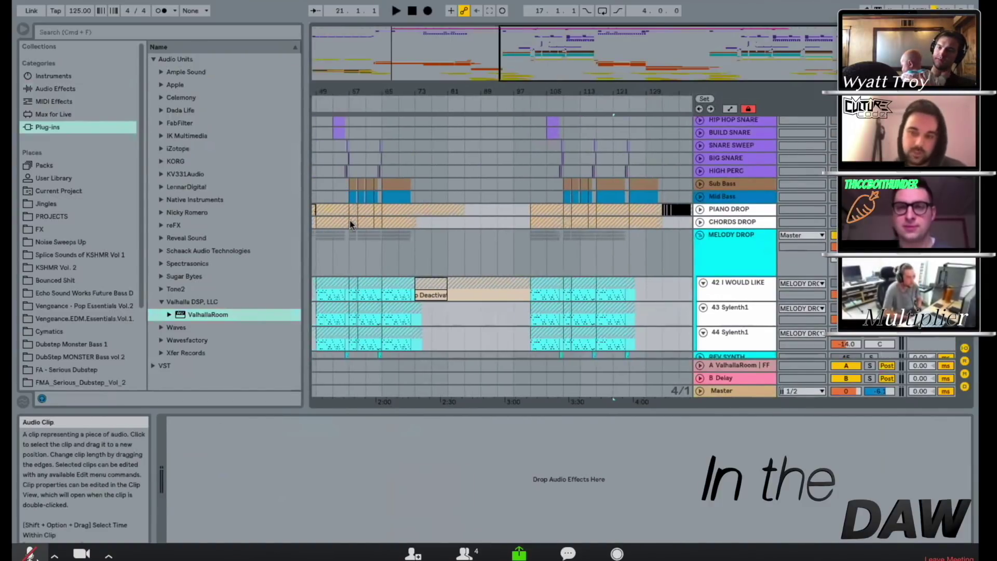
pyautogui.hscroll(-2, 347, 223)
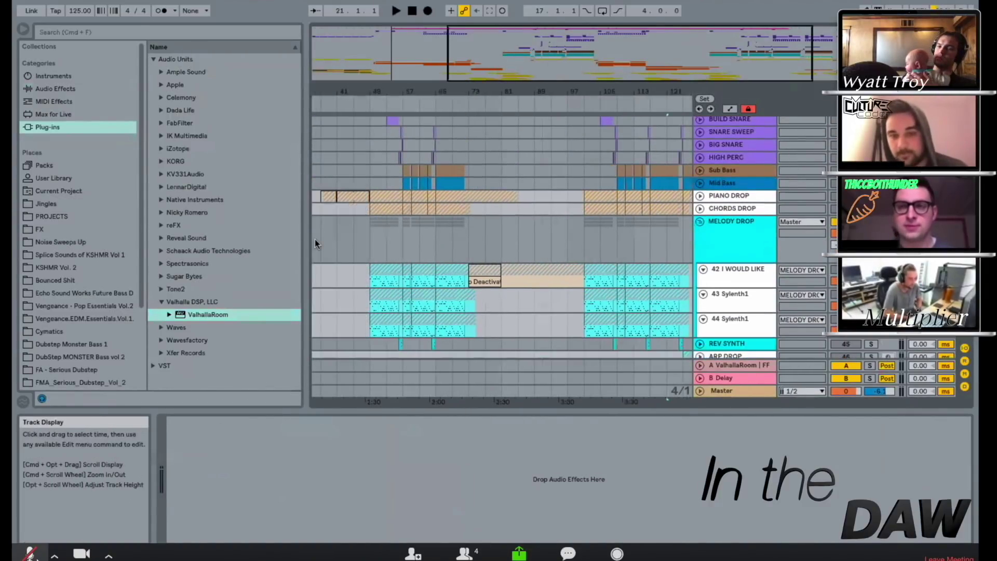
pyautogui.click(700, 234)
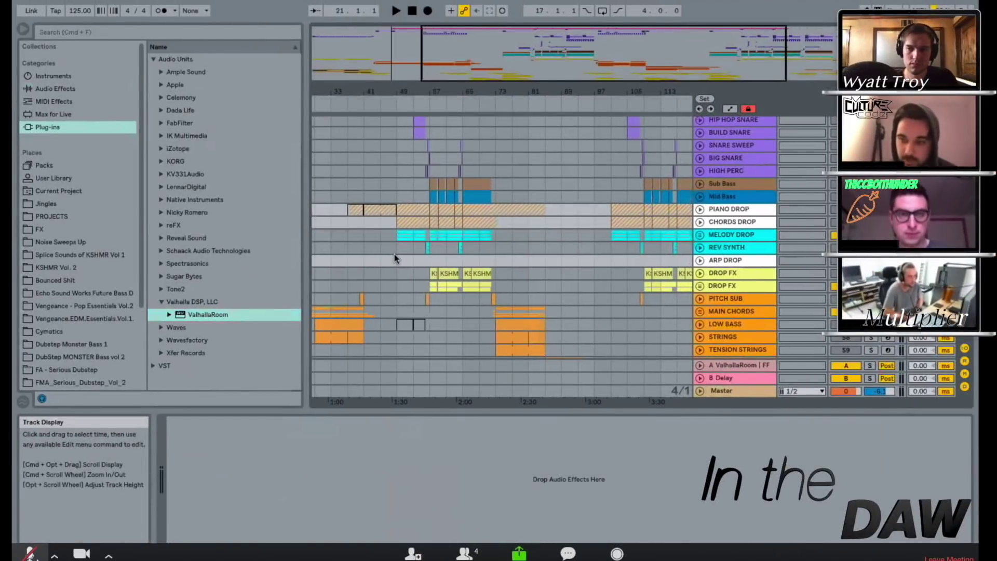
pyautogui.hscroll(5, 394, 254)
pyautogui.scroll(-2, 395, 254)
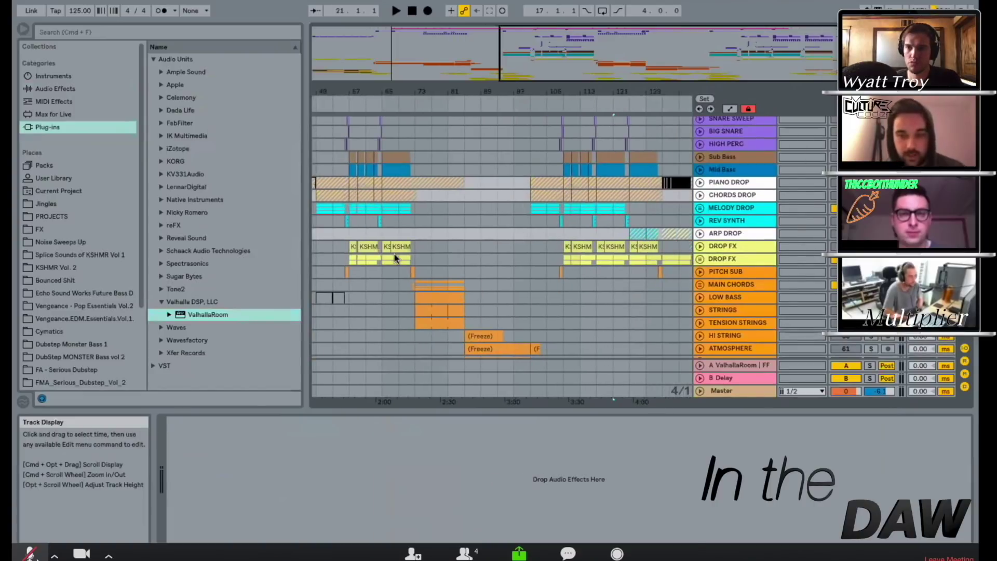
# Unfold the ATMOSPHERE track and play its long frozen clip from bar 85.
pyautogui.hscroll(3, 394, 255)
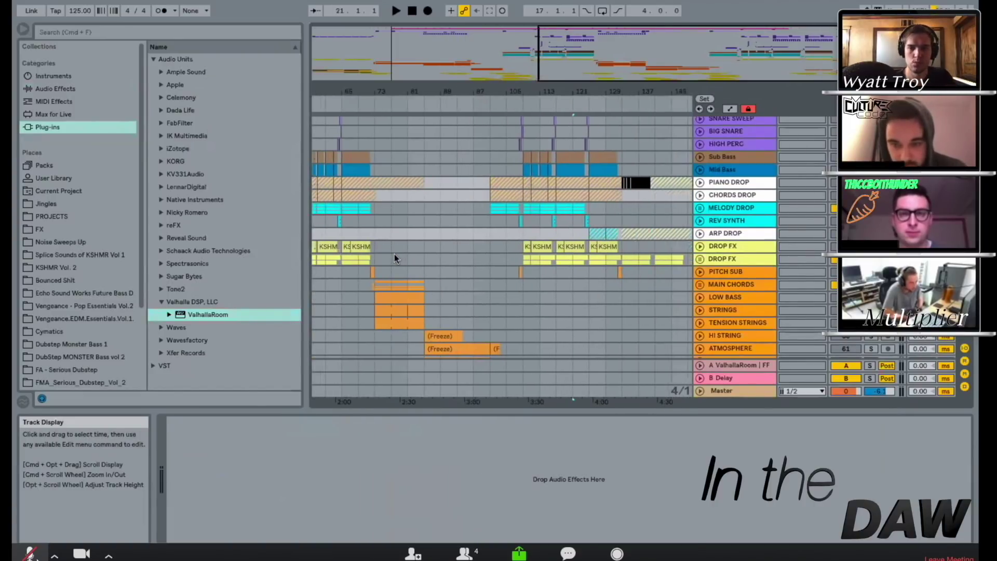
pyautogui.scroll(-3, 503, 266)
pyautogui.click(435, 291)
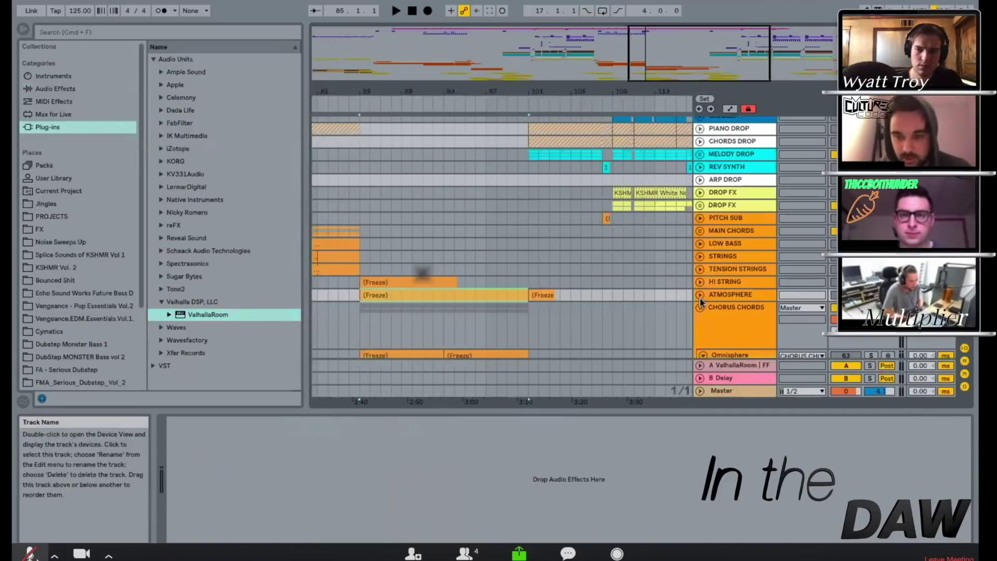
pyautogui.click(466, 301)
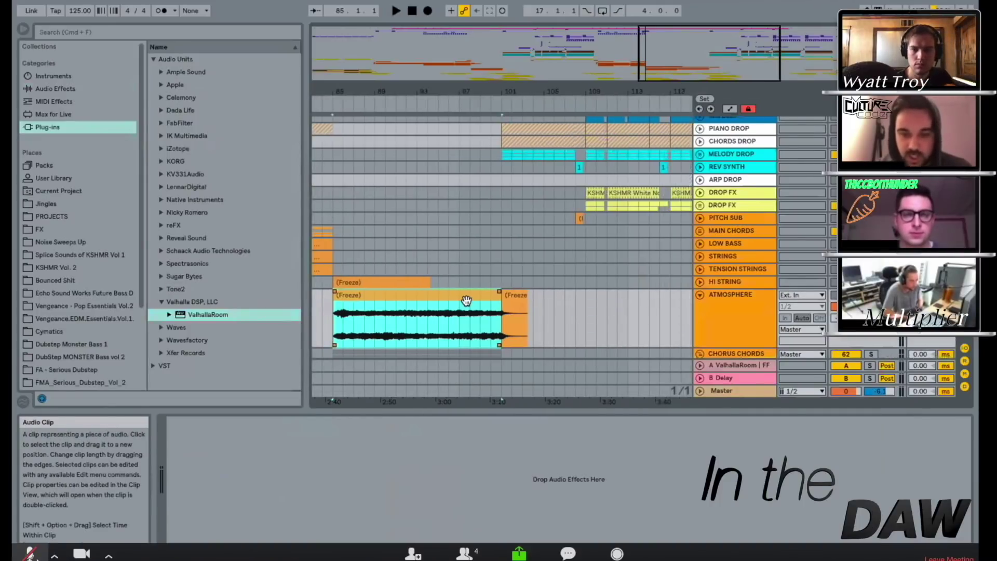
pyautogui.hscroll(-2, 467, 301)
pyautogui.press('space')
pyautogui.scroll(-5, 634, 249)
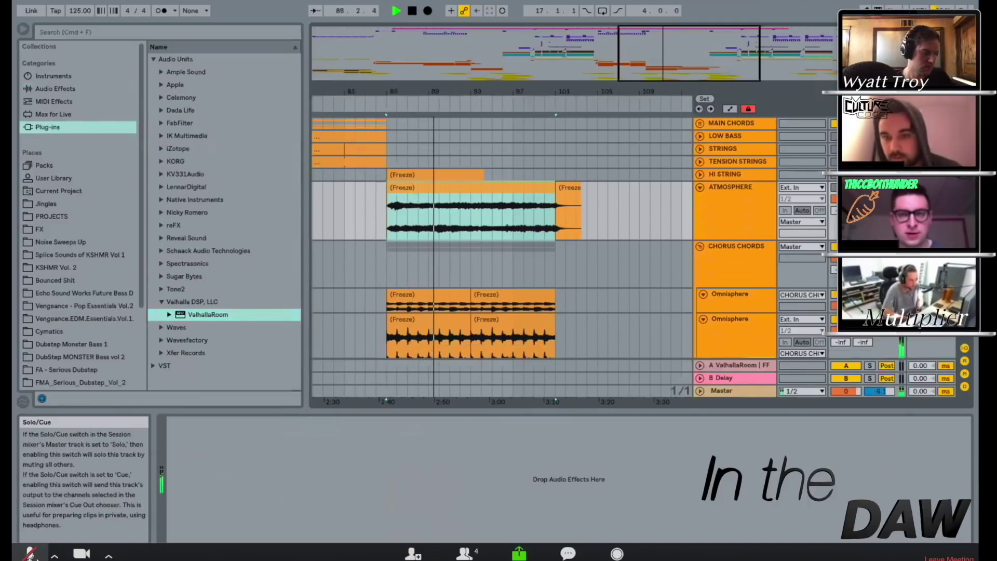
pyautogui.press('space')
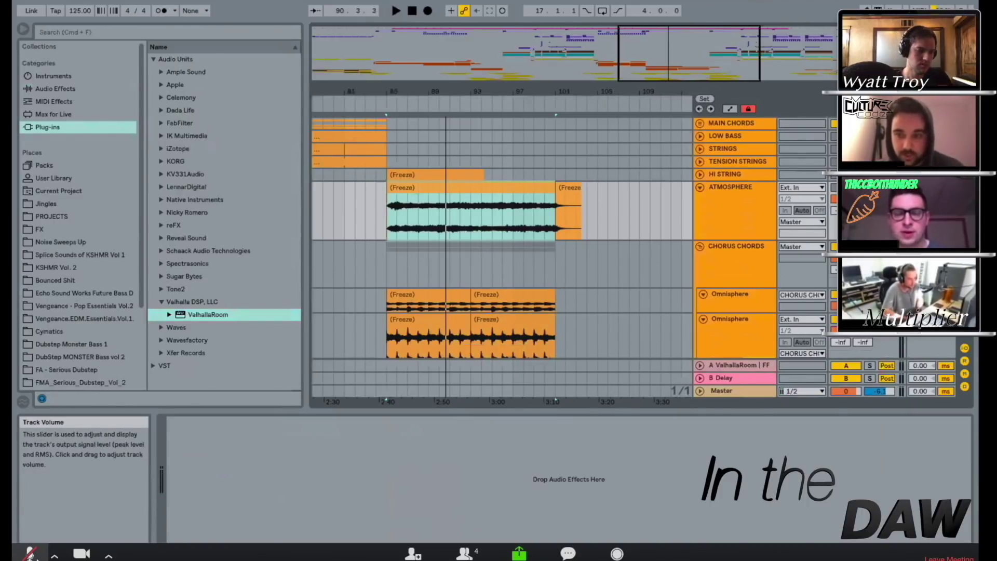
# Unfold the HI STRING track and play its frozen clip from bar 85.
pyautogui.click(360, 229)
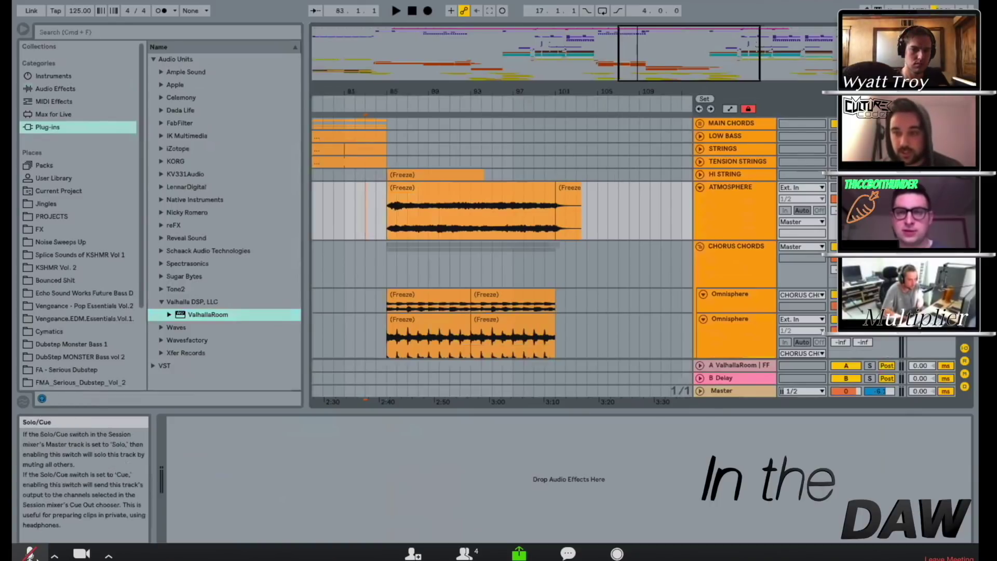
pyautogui.click(700, 174)
pyautogui.click(683, 176)
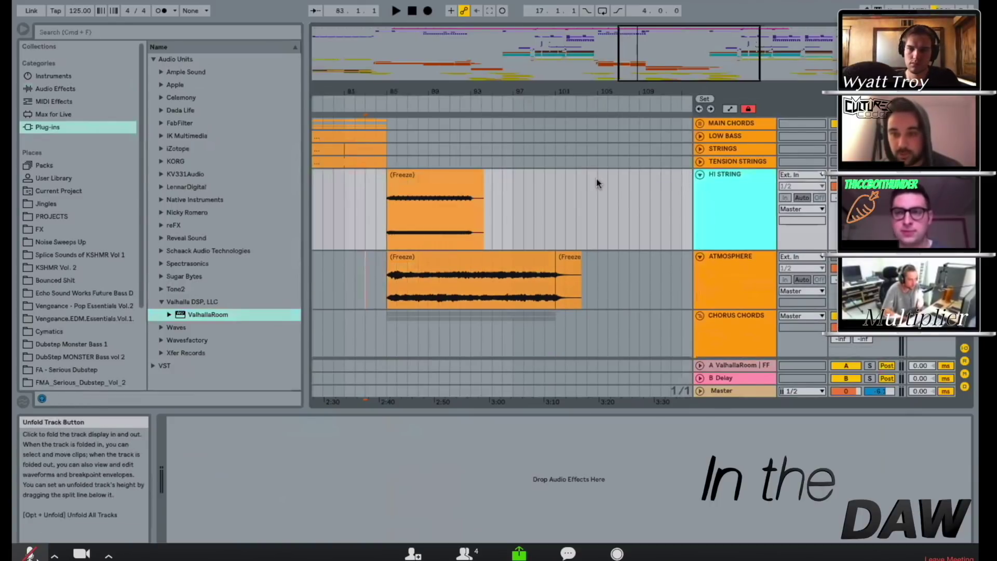
pyautogui.click(446, 175)
pyautogui.press('space')
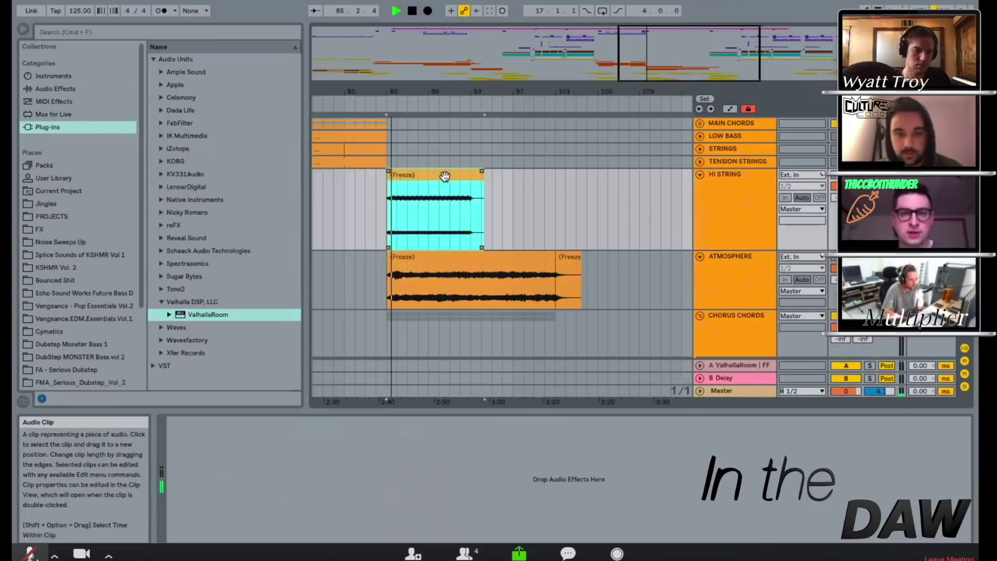
pyautogui.scroll(-2, 669, 215)
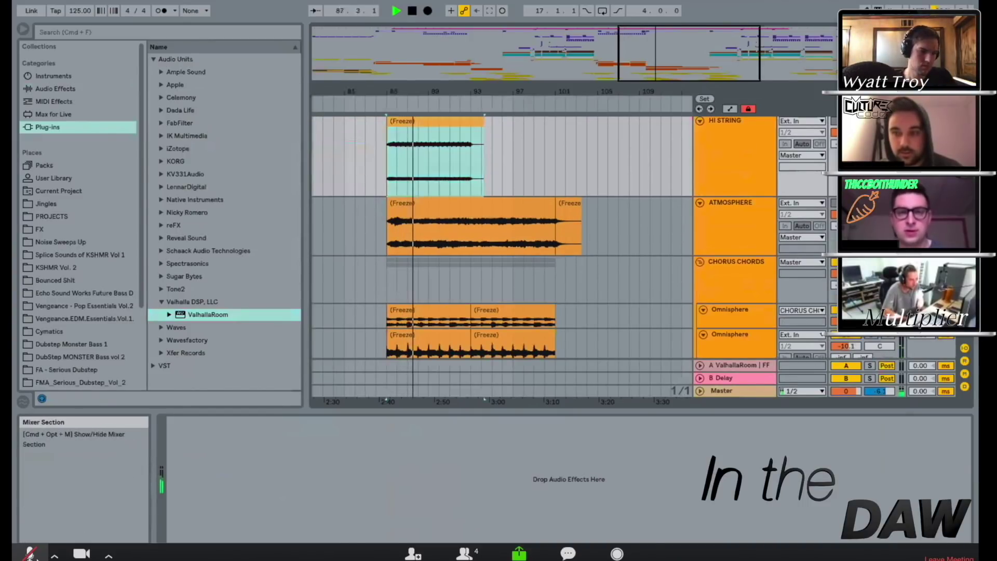
pyautogui.press('space')
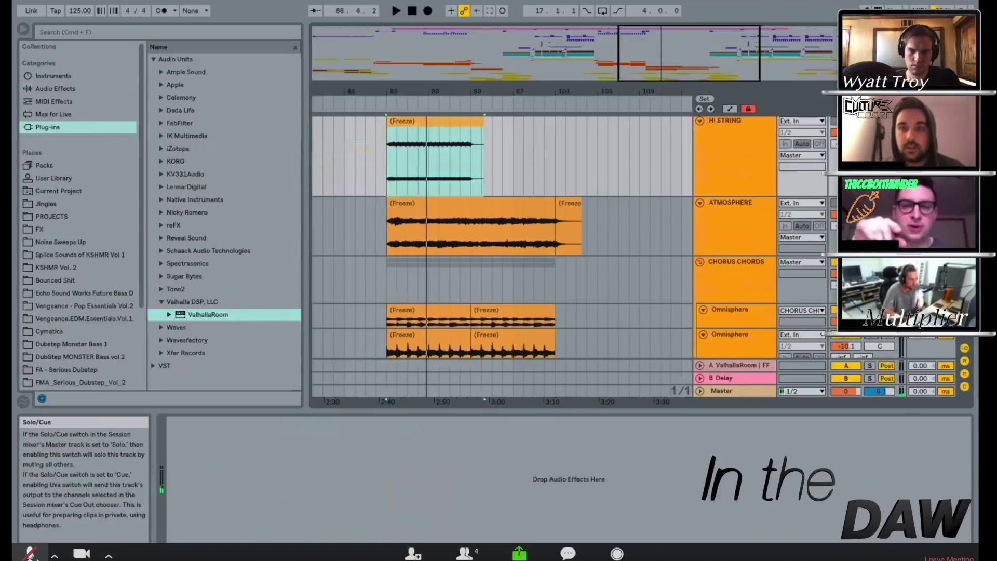
# Show the device chain of the CHORUS CHORDS group track and place the insert marker at bar 85.
pyautogui.scroll(-2, 637, 202)
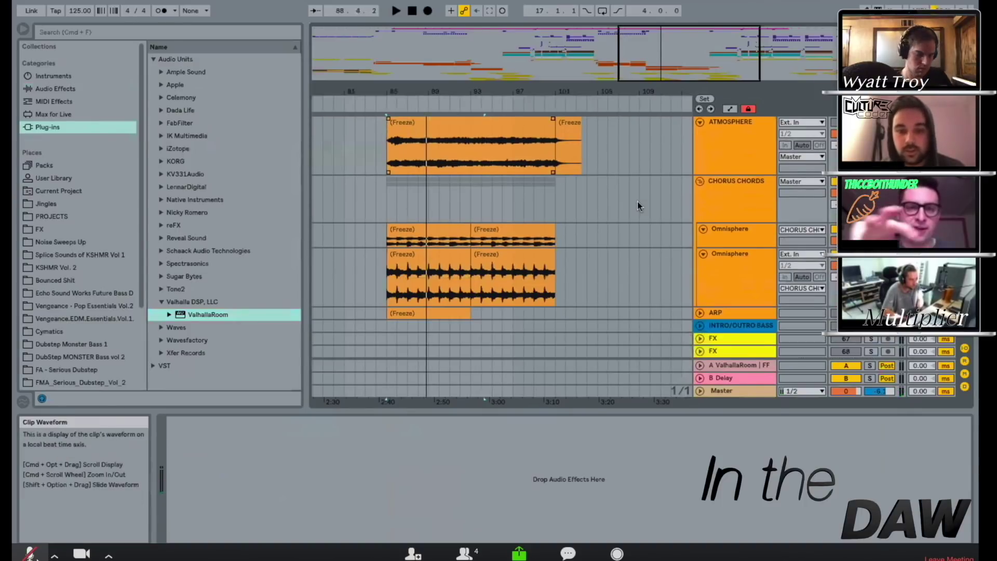
pyautogui.click(759, 204)
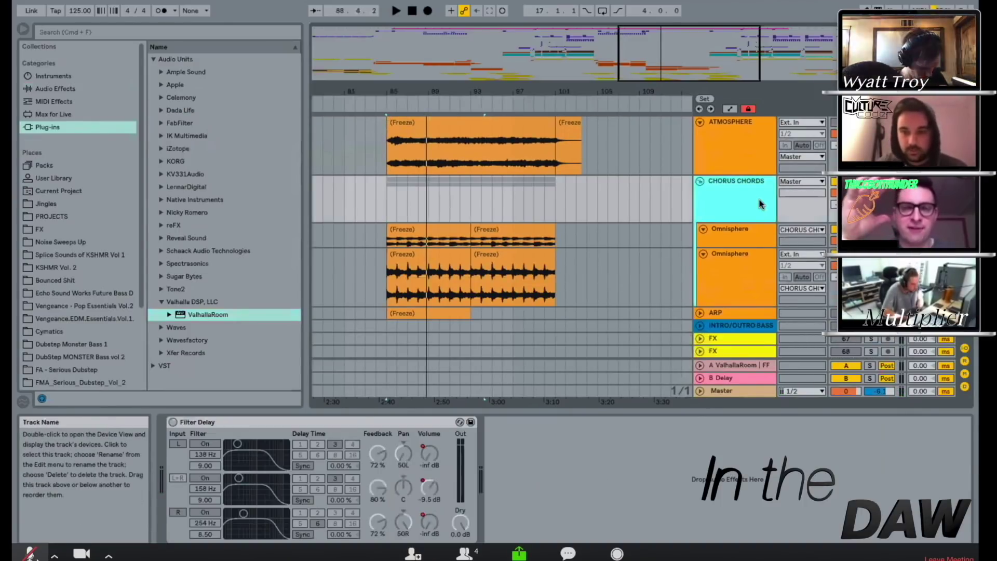
pyautogui.click(389, 209)
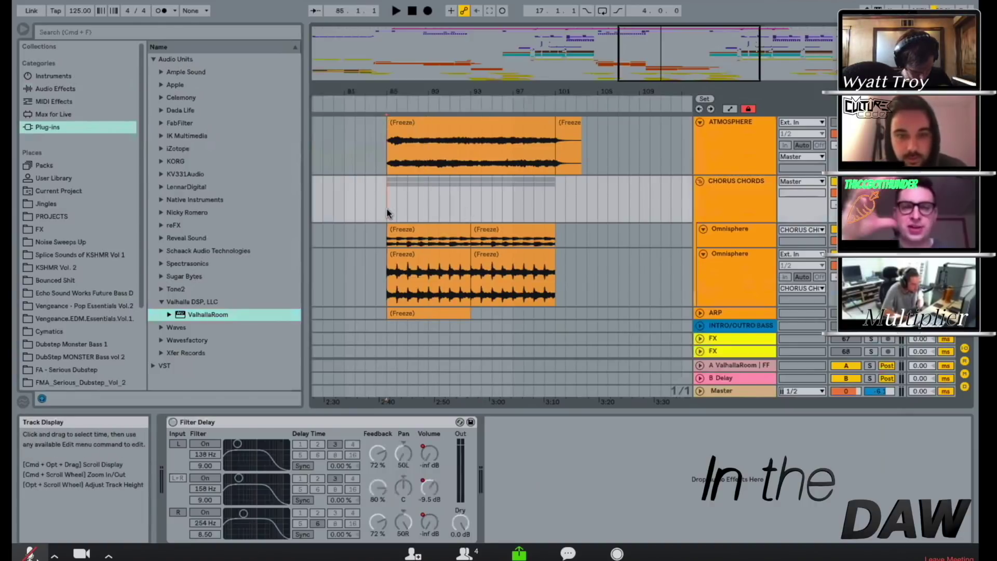
pyautogui.click(729, 203)
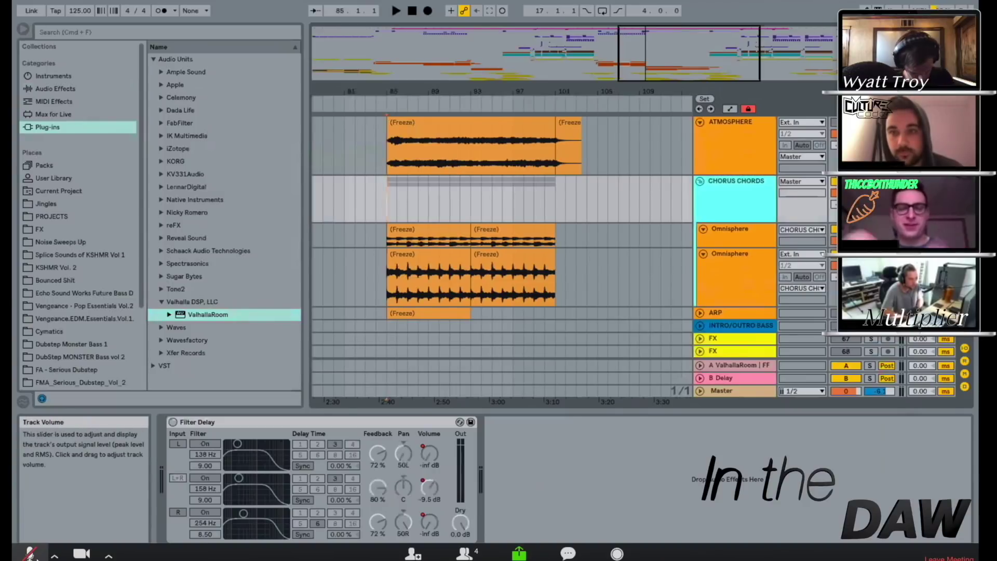
# Play the first frozen clip of the upper Omnisphere track in the CHORUS CHORDS group from bar 85.
pyautogui.click(407, 232)
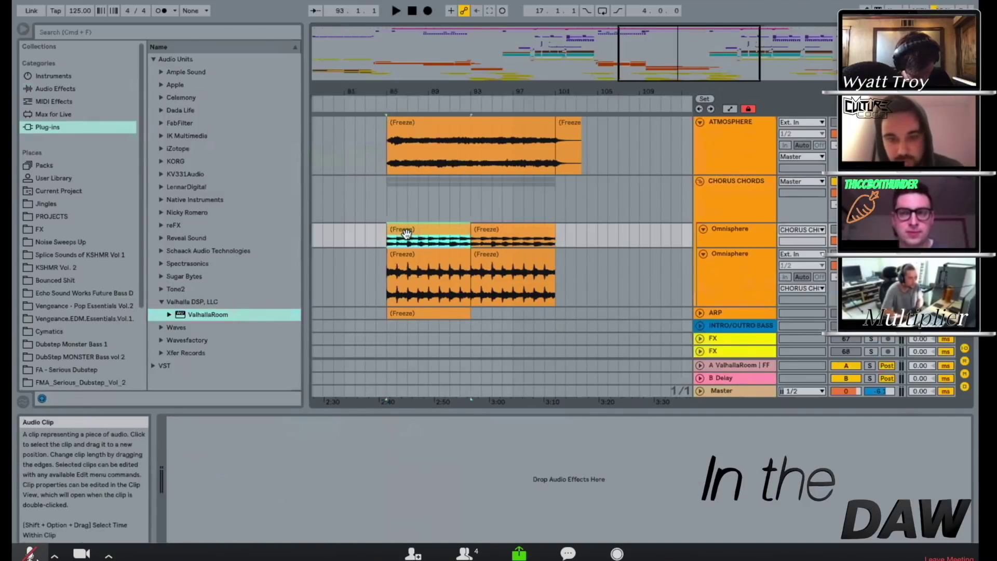
pyautogui.click(404, 232)
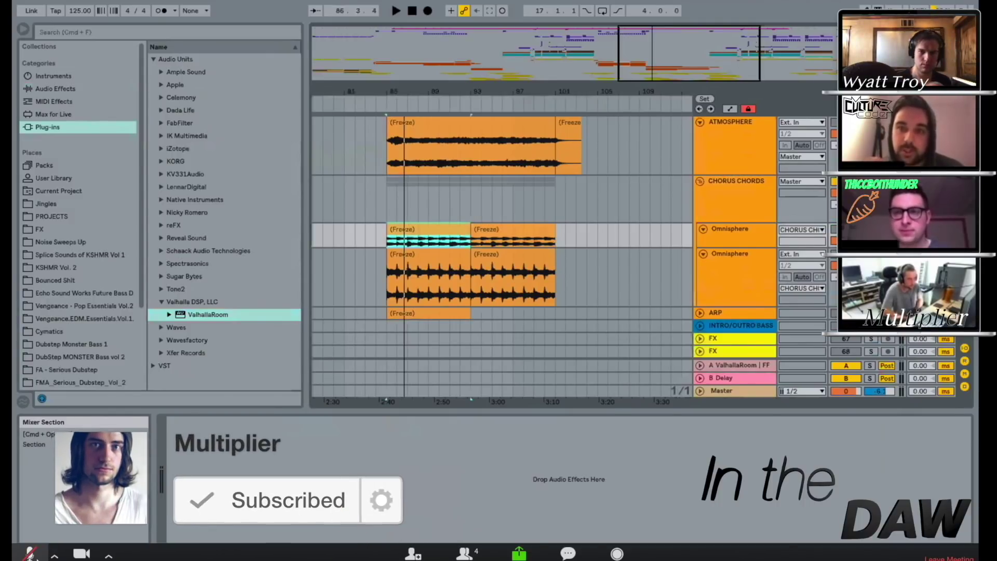
pyautogui.press('space')
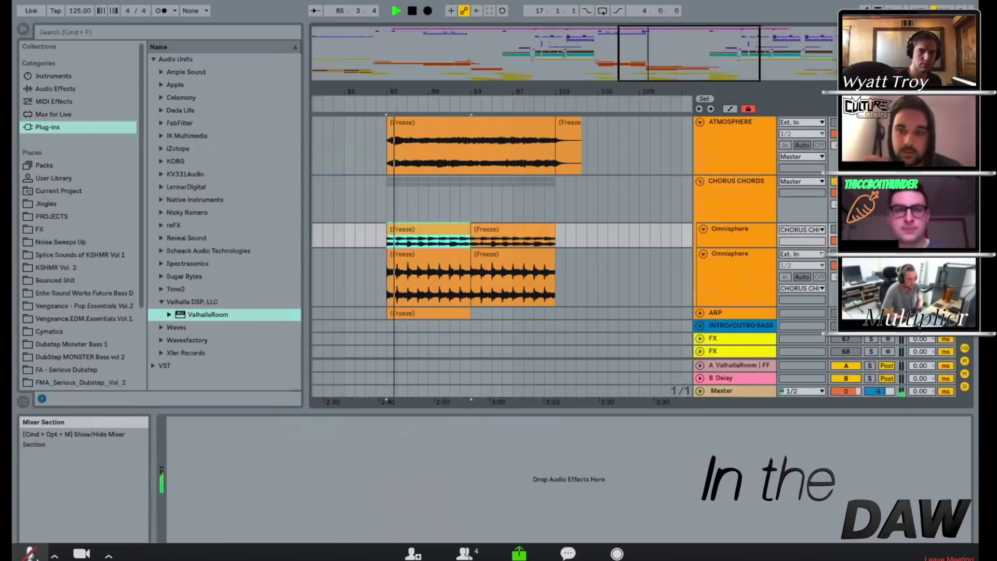
pyautogui.press('space')
# Try Erosion on the lower Omnisphere track at 5.52 kHz with an amount of 15.7, and play its first clip.
pyautogui.click(406, 254)
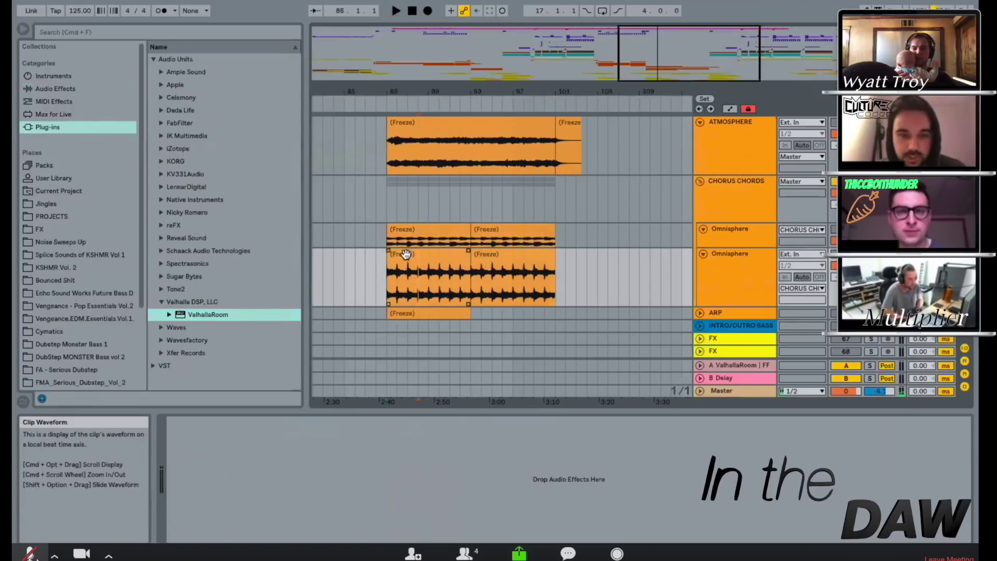
pyautogui.click(86, 89)
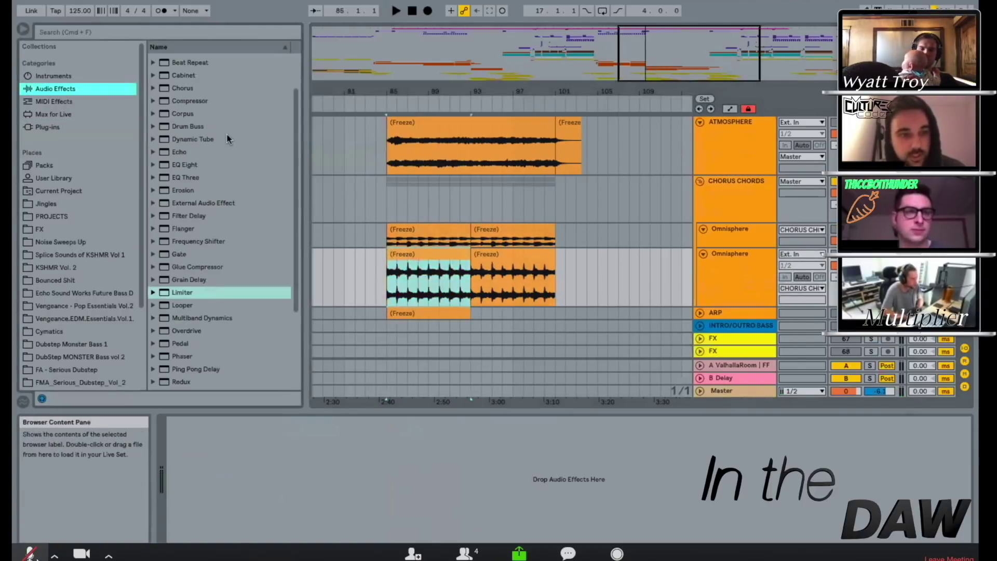
pyautogui.doubleClick(219, 190)
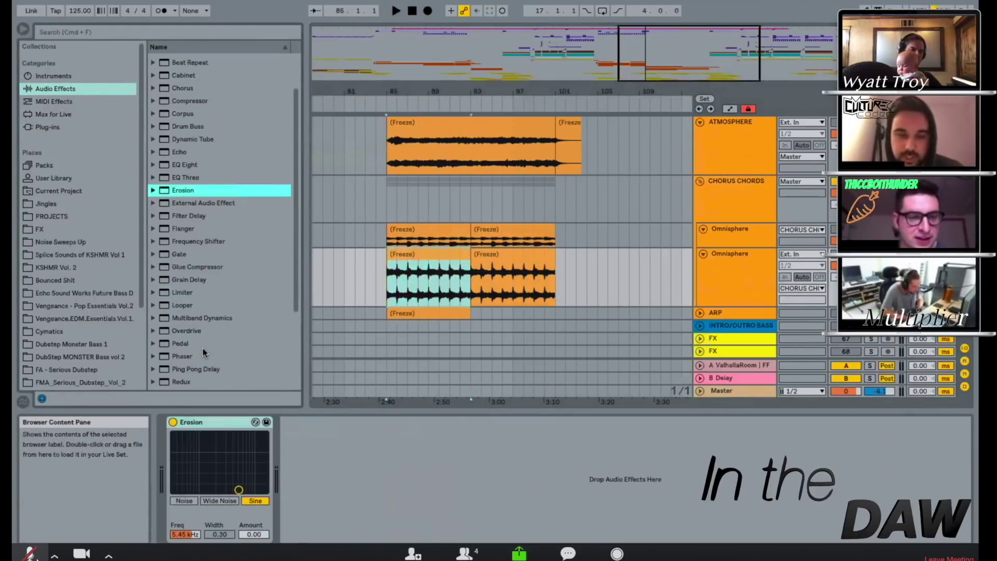
pyautogui.moveTo(238, 491)
pyautogui.mouseDown()
pyautogui.moveTo(255, 469)
pyautogui.moveTo(239, 475)
pyautogui.mouseUp()
pyautogui.press('space')
pyautogui.press('space')
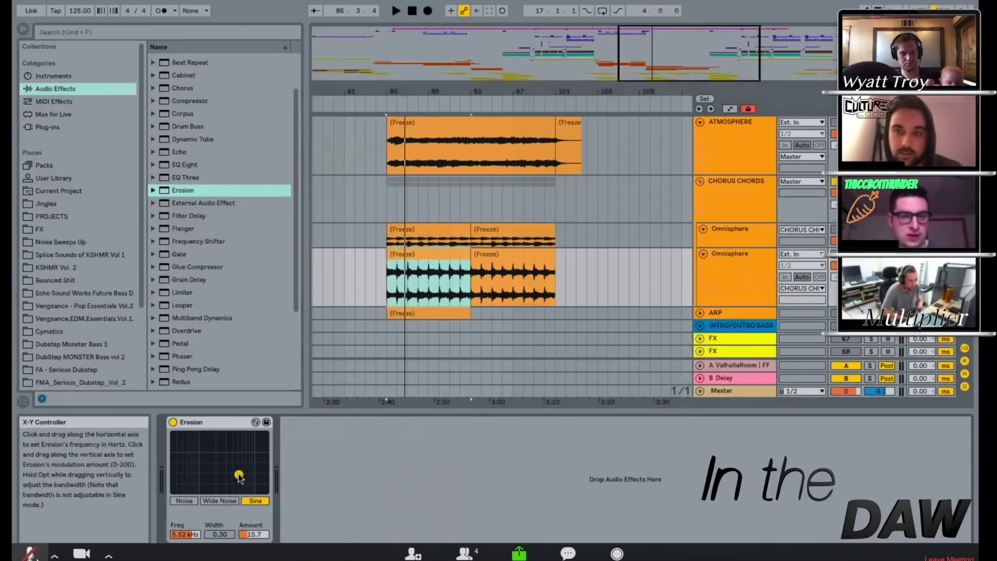
# Delete the Erosion device from the lower Omnisphere track.
pyautogui.click(229, 423)
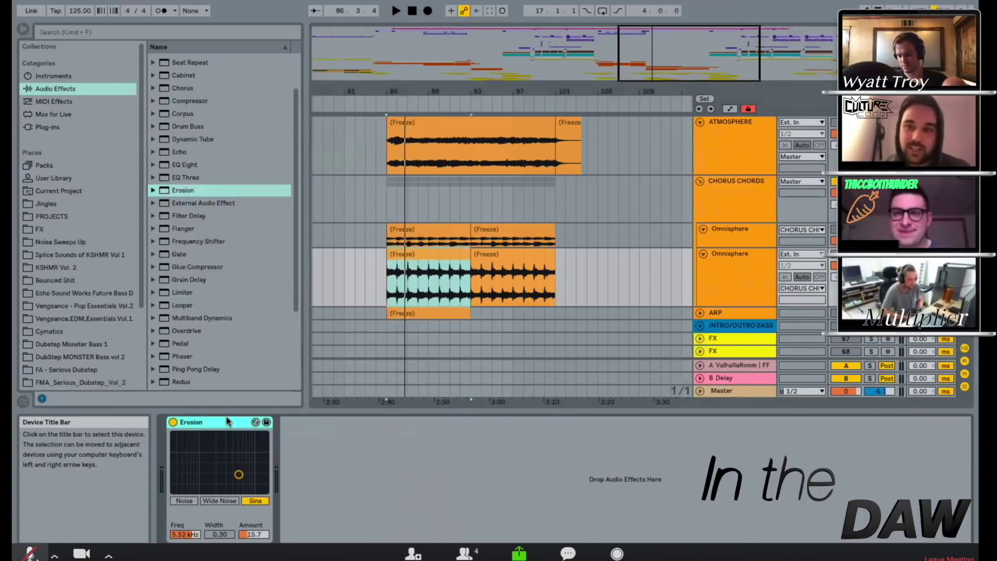
pyautogui.press('Delete')
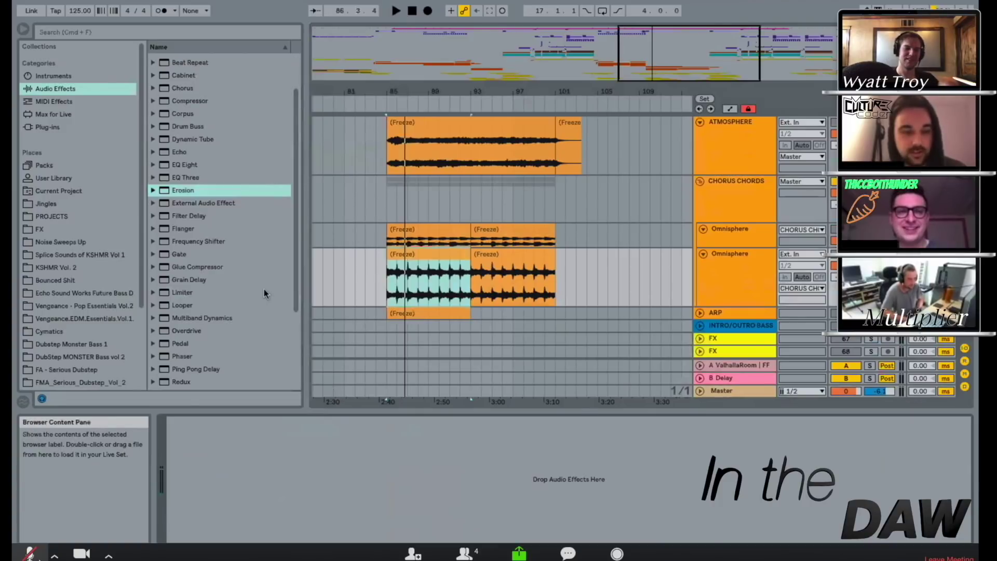
pyautogui.scroll(-3, 185, 317)
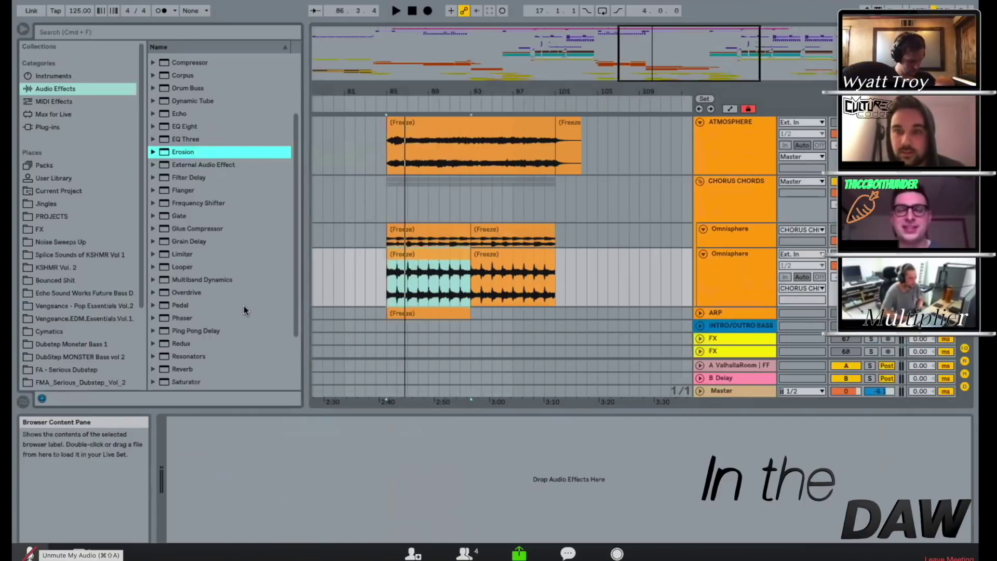
# Select the upper Omnisphere track's first frozen clip and play it again from bar 85.
pyautogui.click(388, 232)
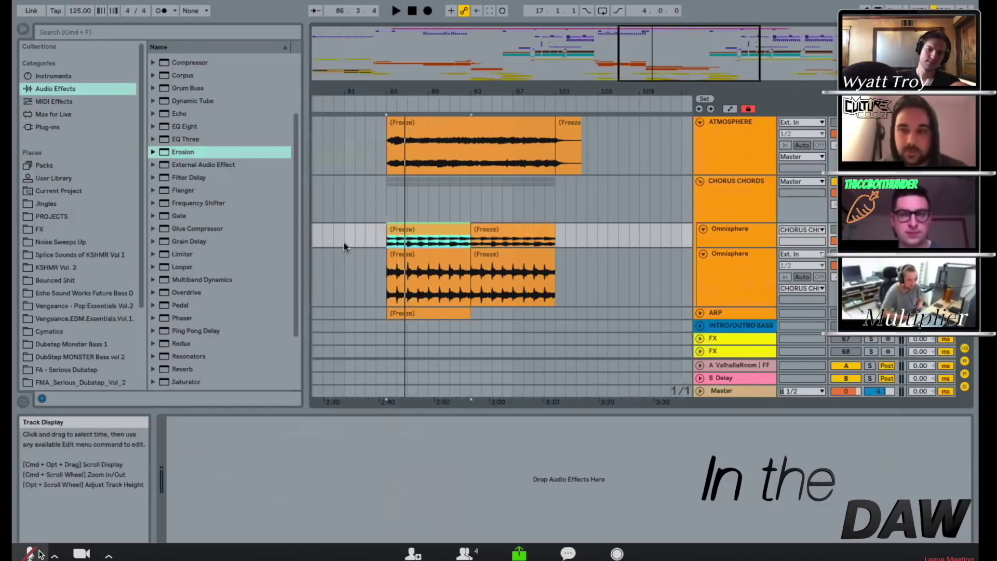
pyautogui.click(358, 253)
pyautogui.click(442, 226)
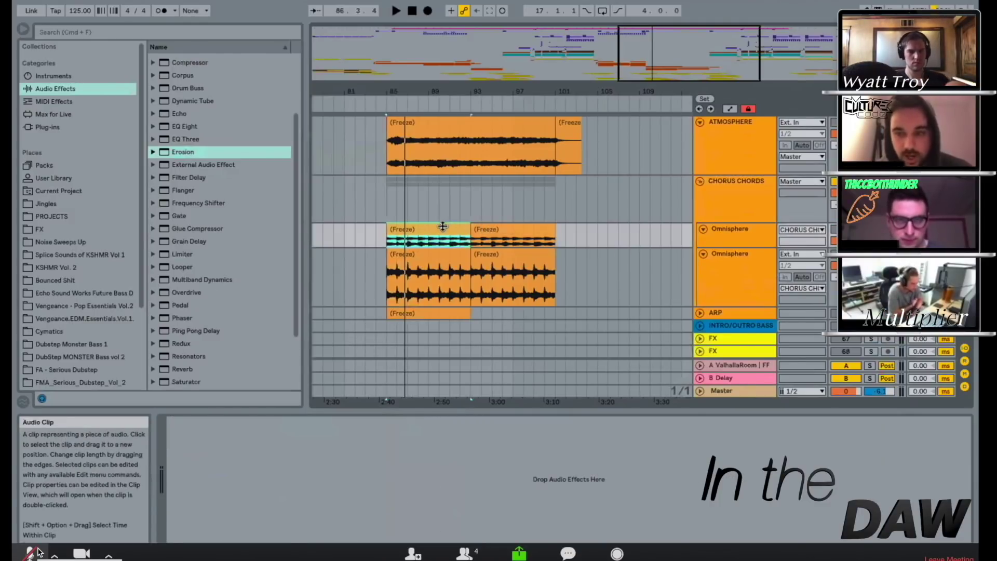
pyautogui.press('space')
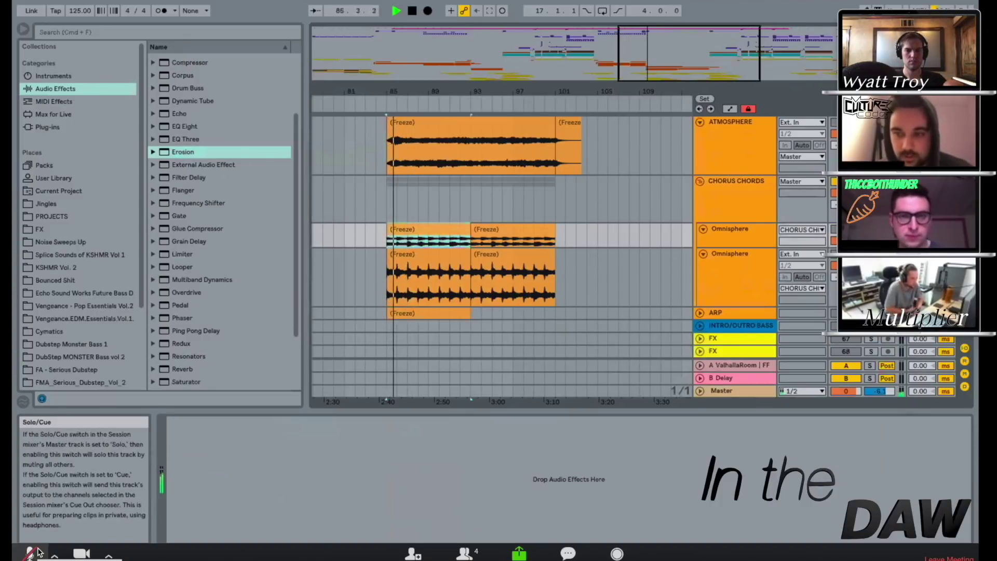
pyautogui.press('space')
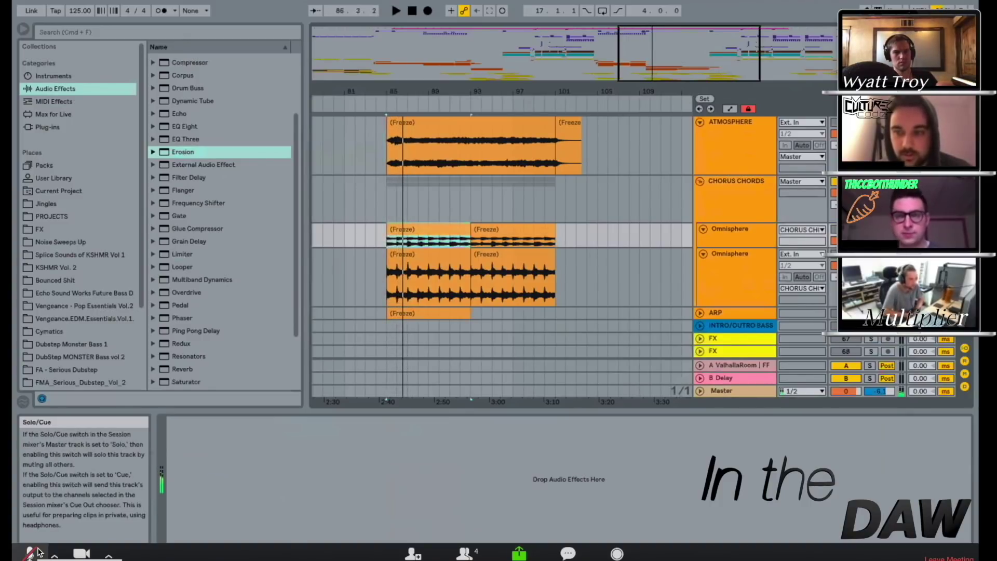
# Move the selection to the lower Omnisphere track's first clip and play it for comparison.
pyautogui.press('Down')
pyautogui.press('space')
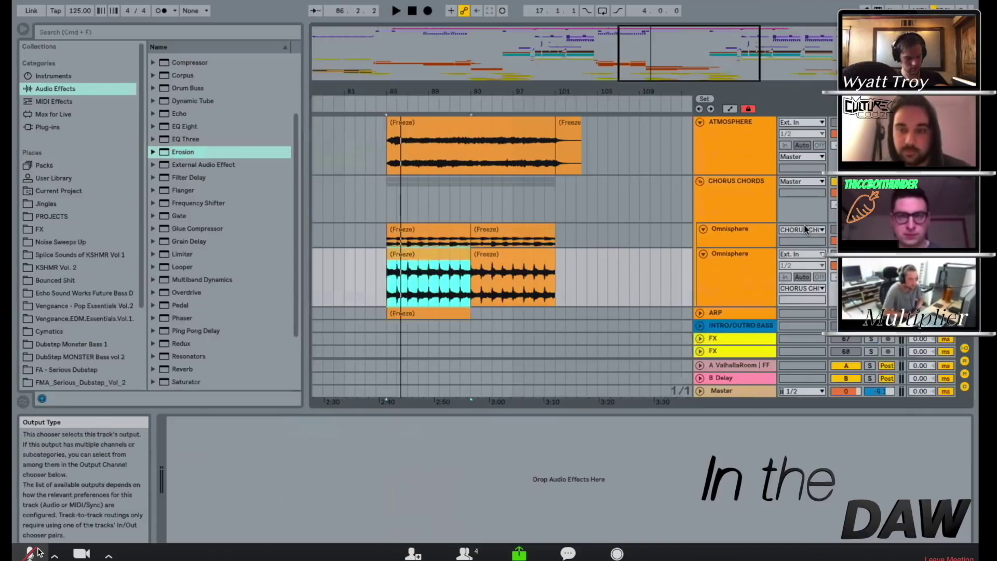
pyautogui.press('space')
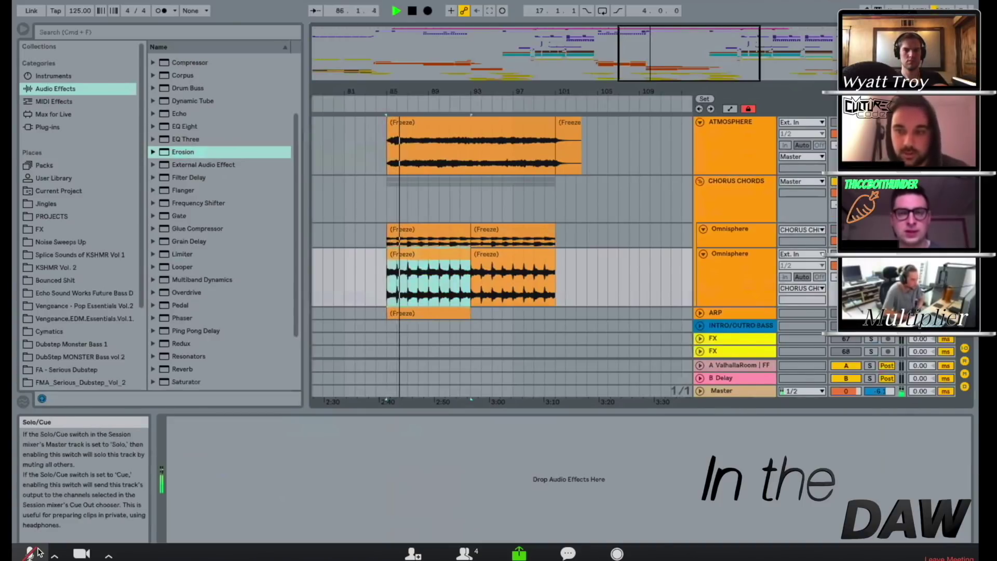
pyautogui.press('space')
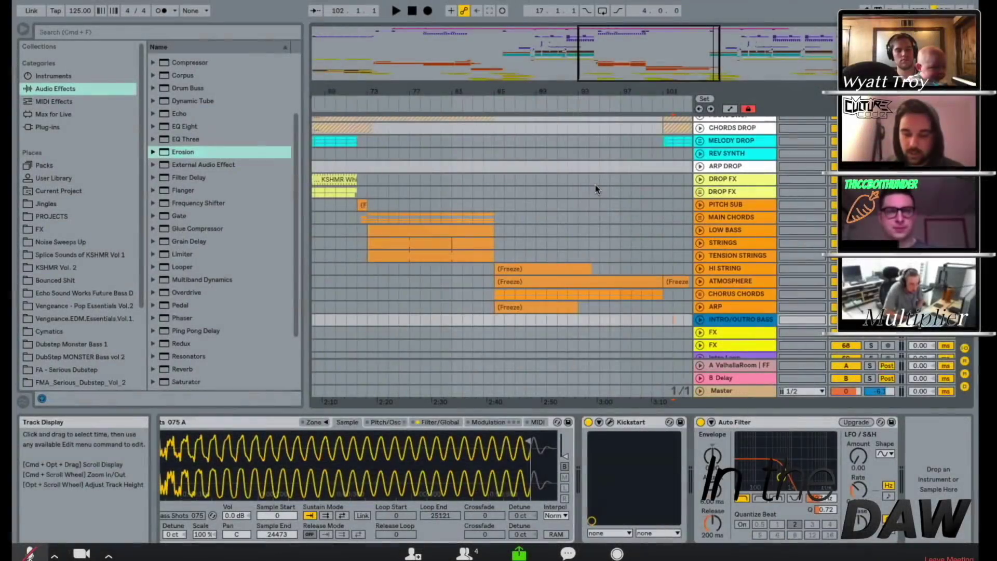
# Show the device chains of the Mid Bass and Sub Bass tracks in the first drop.
pyautogui.press('-')
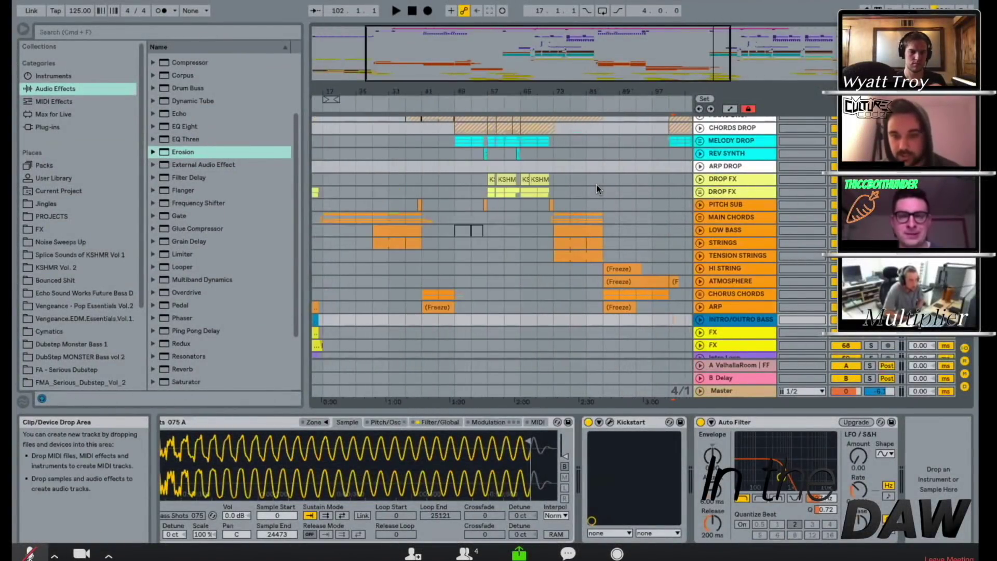
pyautogui.scroll(10, 597, 189)
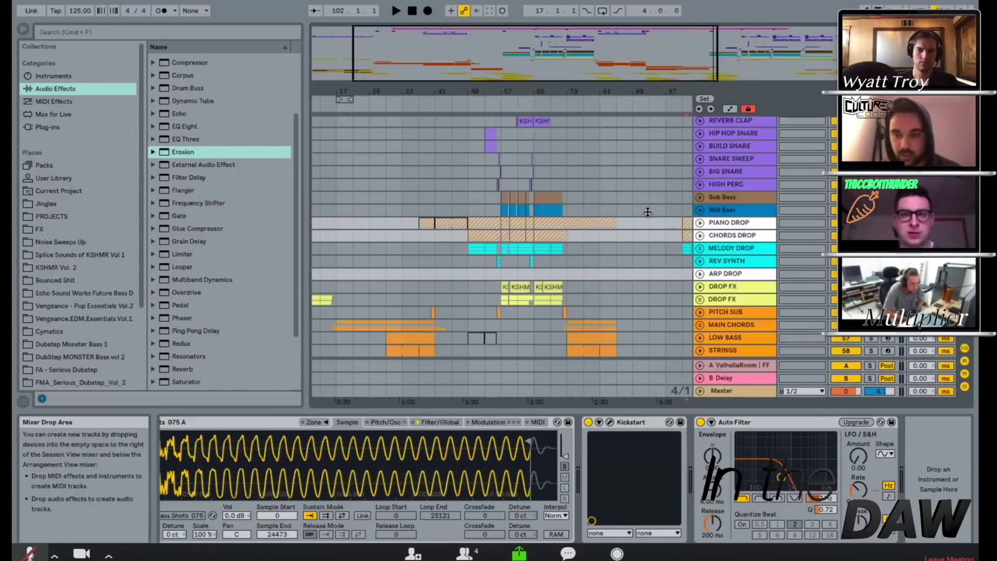
pyautogui.scroll(4, 782, 300)
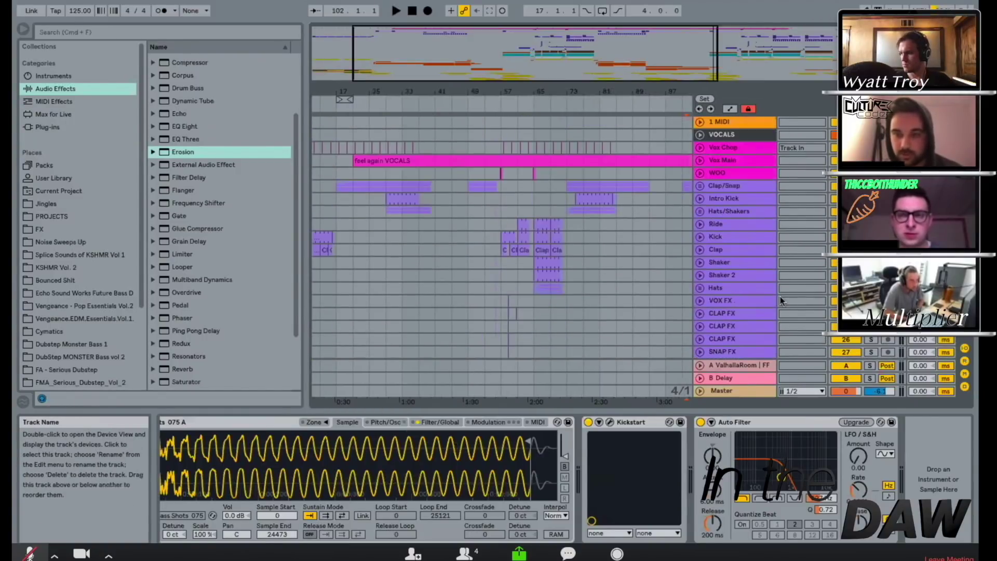
pyautogui.scroll(-10, 726, 175)
pyautogui.click(737, 209)
pyautogui.click(744, 197)
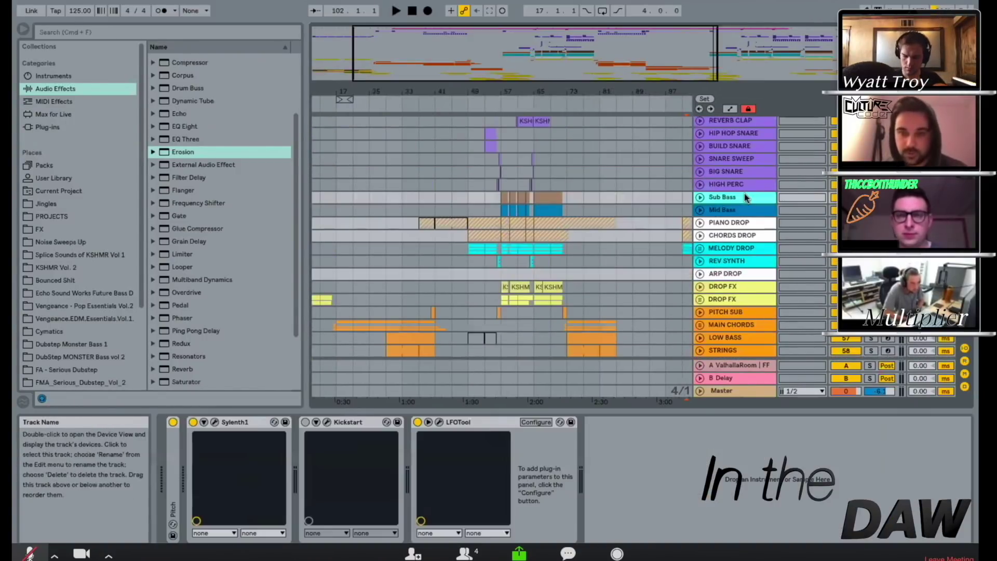
# Inspect the notes of the Sub Bass and CHORDS DROP tracks and the device chains of Mid Bass and PIANO DROP.
pyautogui.click(700, 198)
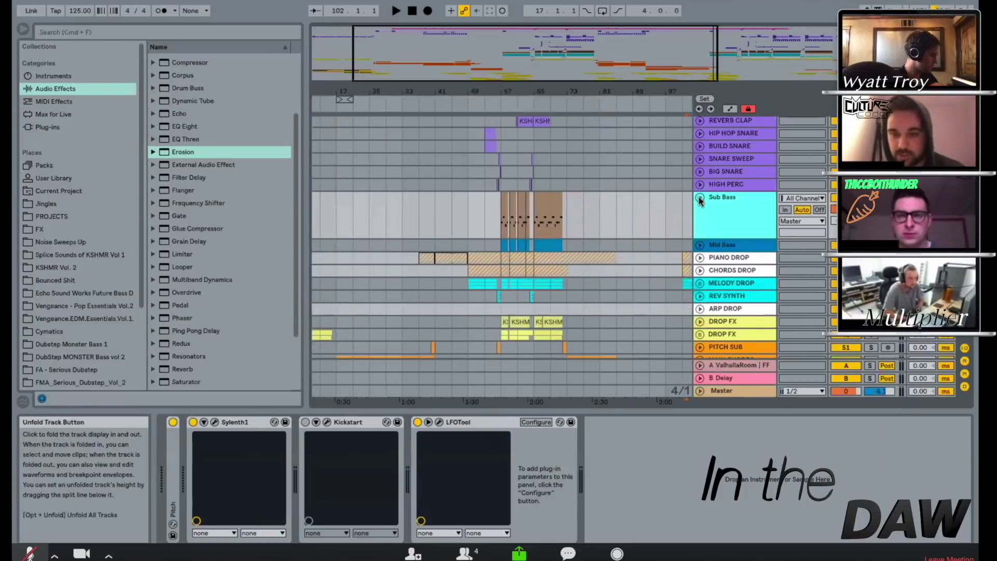
pyautogui.click(700, 198)
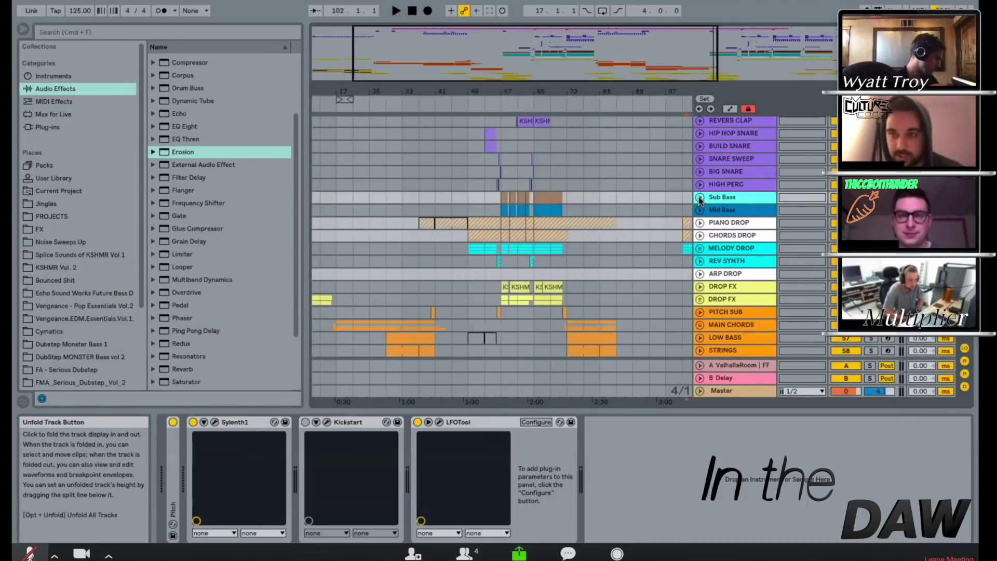
pyautogui.click(748, 210)
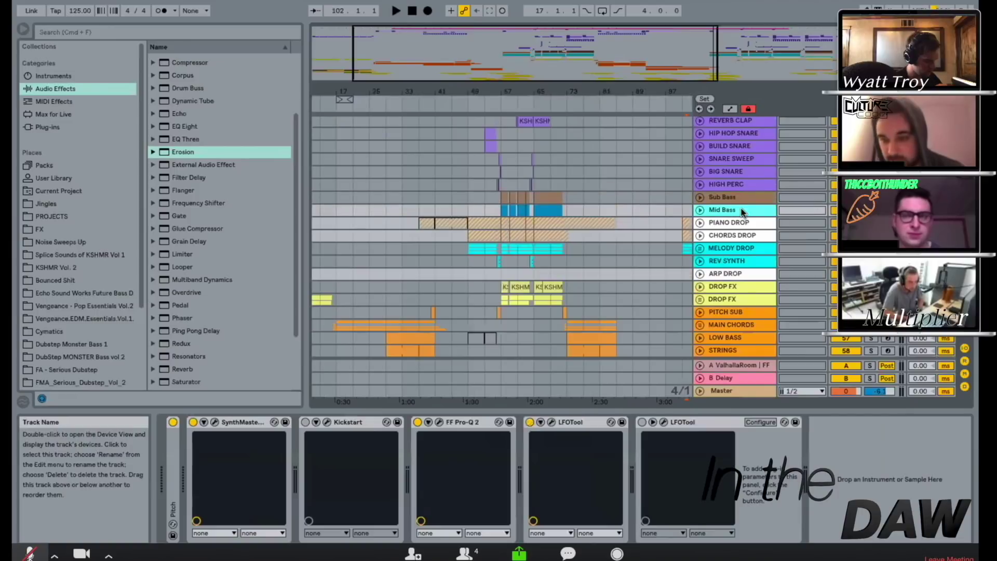
pyautogui.click(736, 222)
pyautogui.click(700, 236)
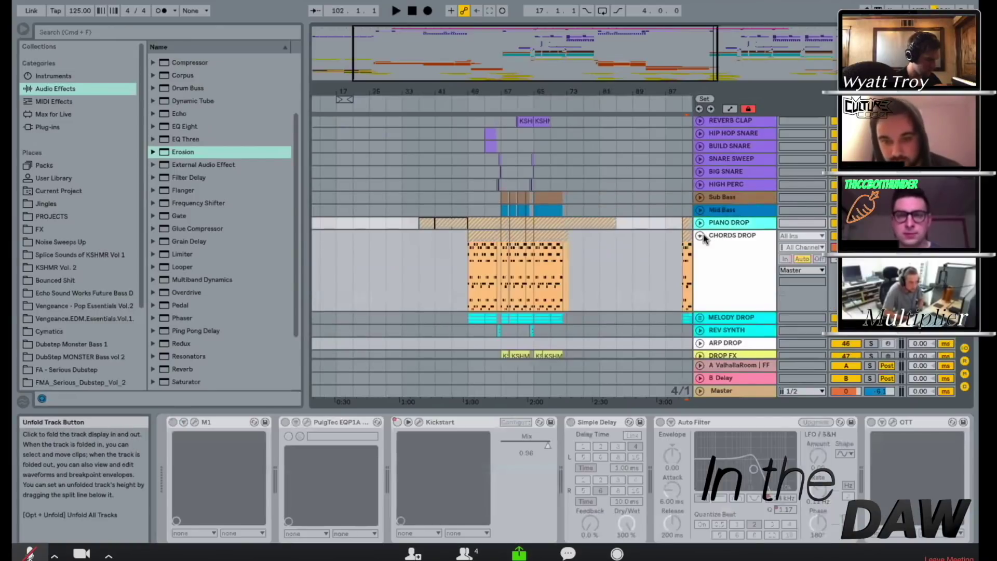
pyautogui.click(701, 237)
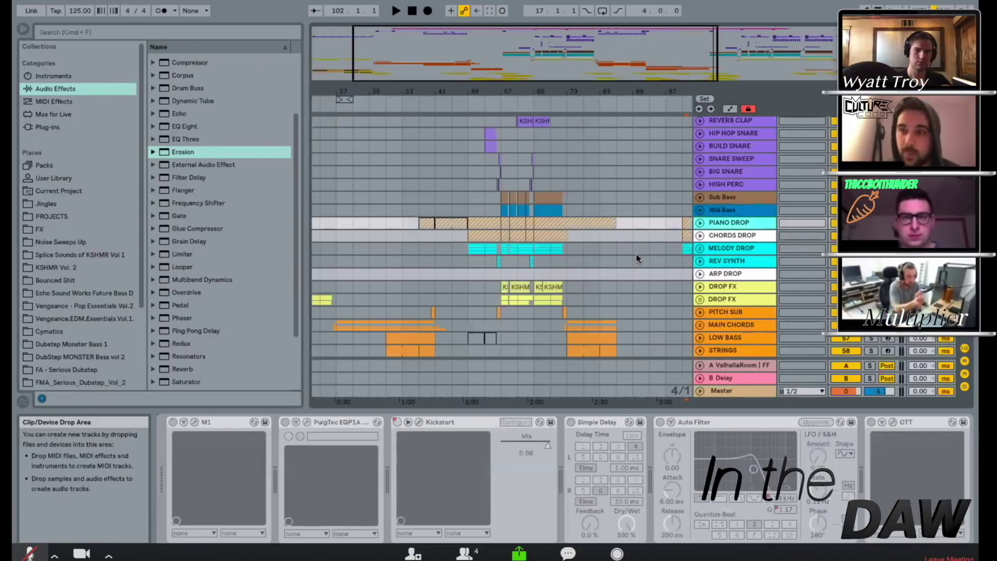
# Check the device chains of the VOCALS and Vox Main tracks.
pyautogui.scroll(-10, 637, 254)
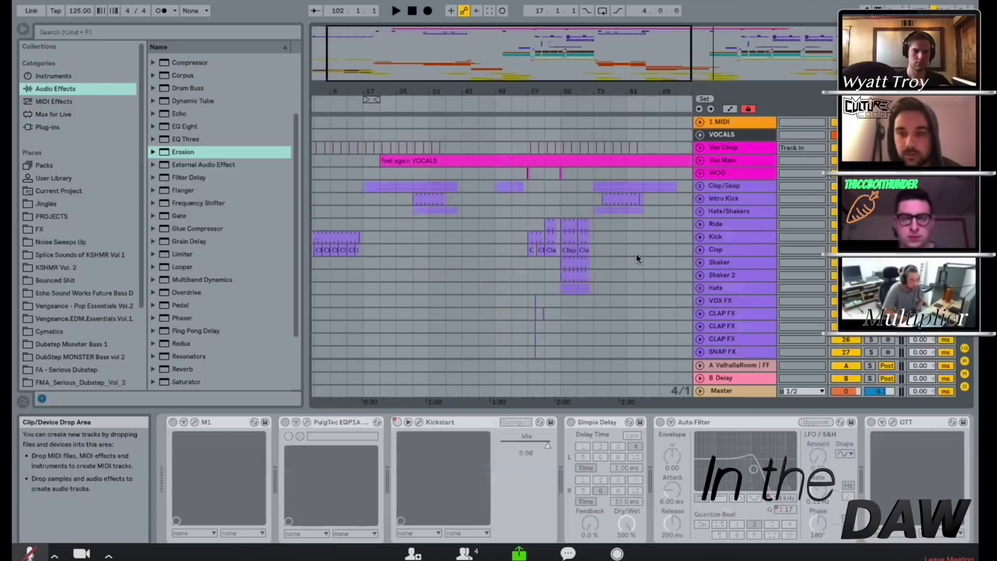
pyautogui.scroll(10, 637, 254)
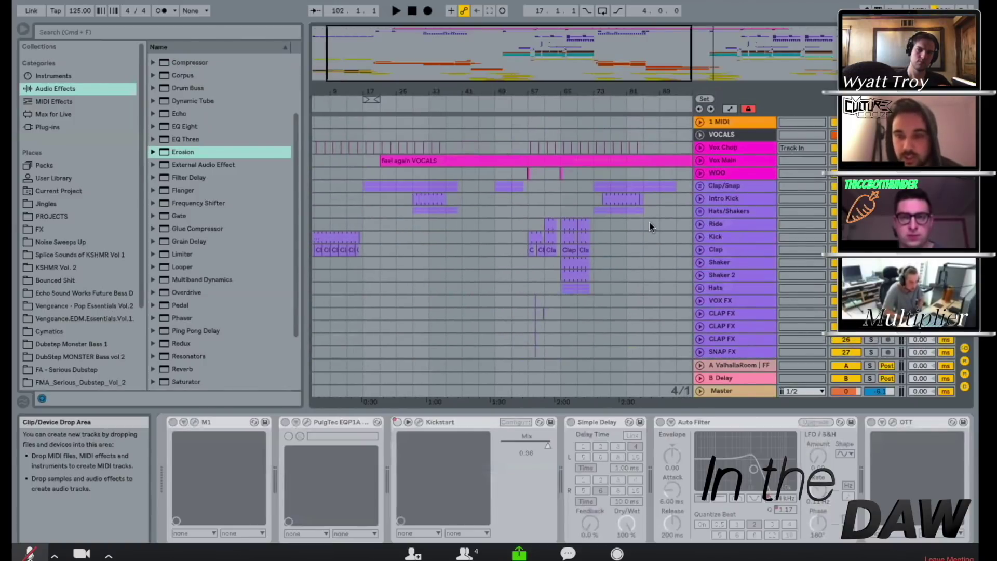
pyautogui.click(728, 135)
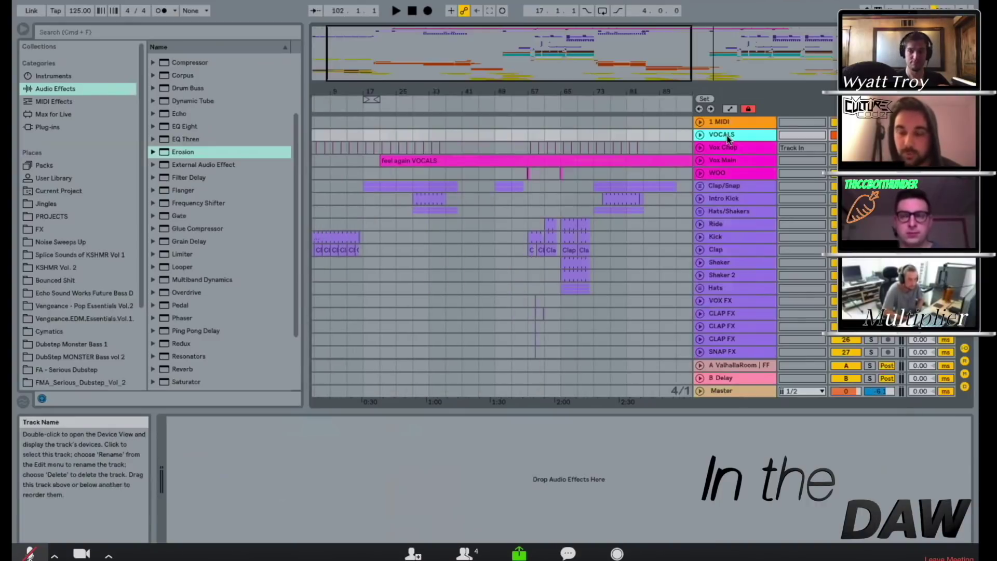
pyautogui.click(721, 161)
pyautogui.click(730, 137)
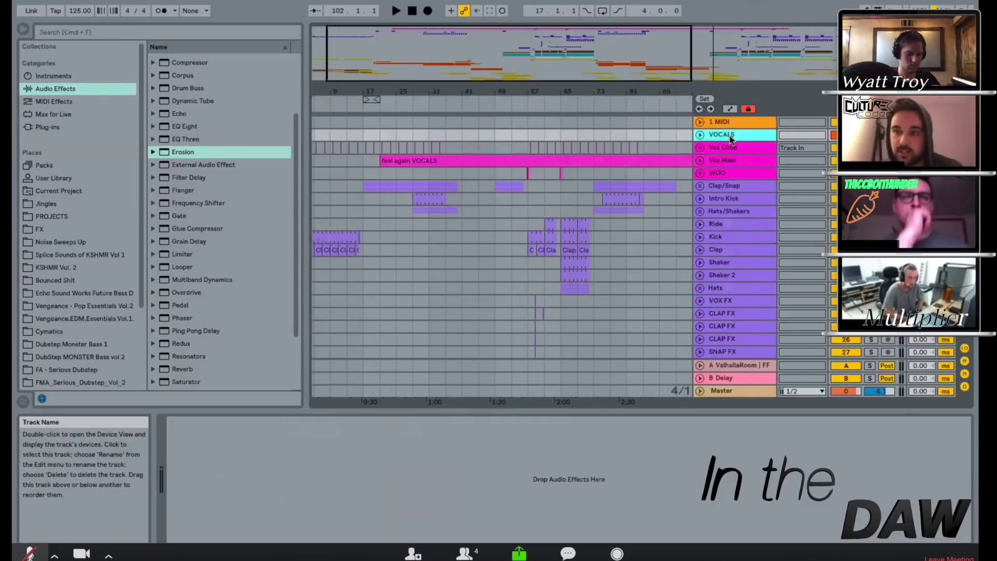
# Audition the first pair of WOO vocal clips leading into the first drop at bar 57.
pyautogui.click(493, 196)
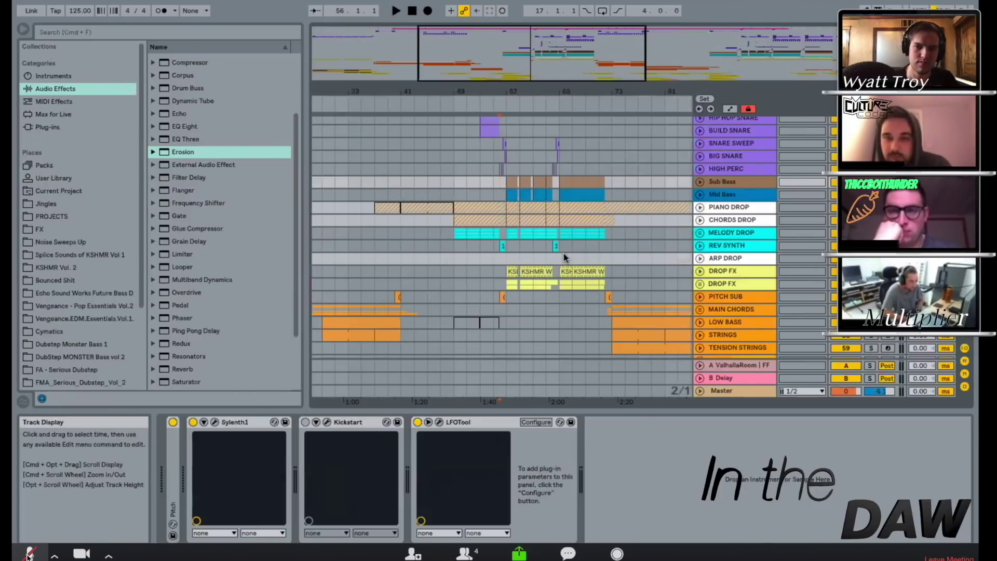
pyautogui.scroll(10, 563, 253)
pyautogui.click(475, 147)
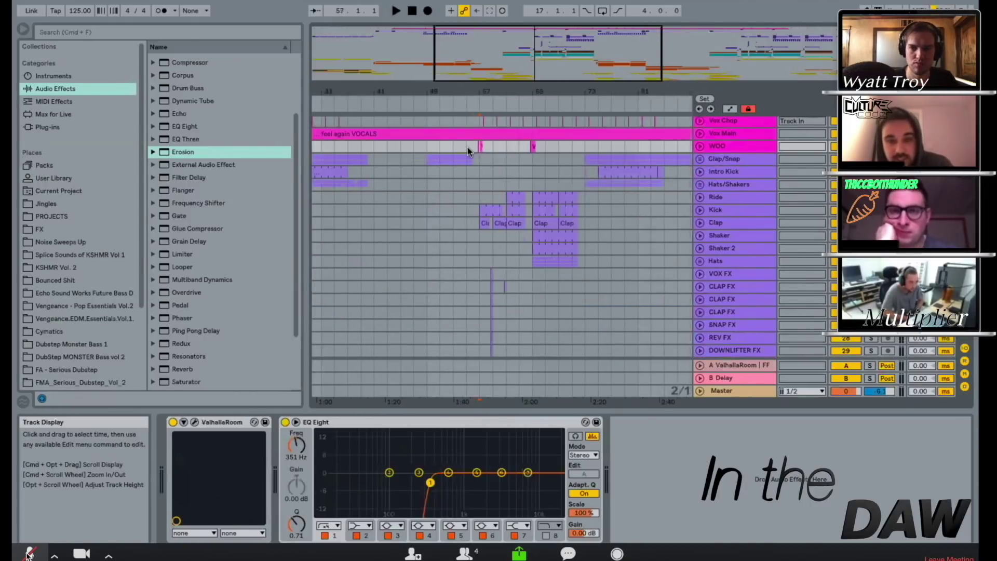
pyautogui.scroll(8, 468, 147)
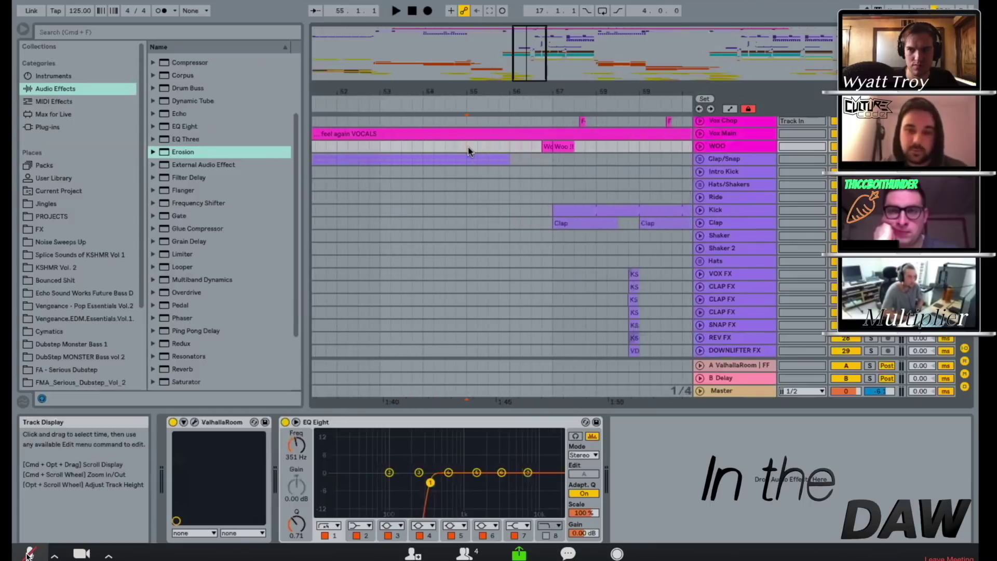
pyautogui.click(545, 153)
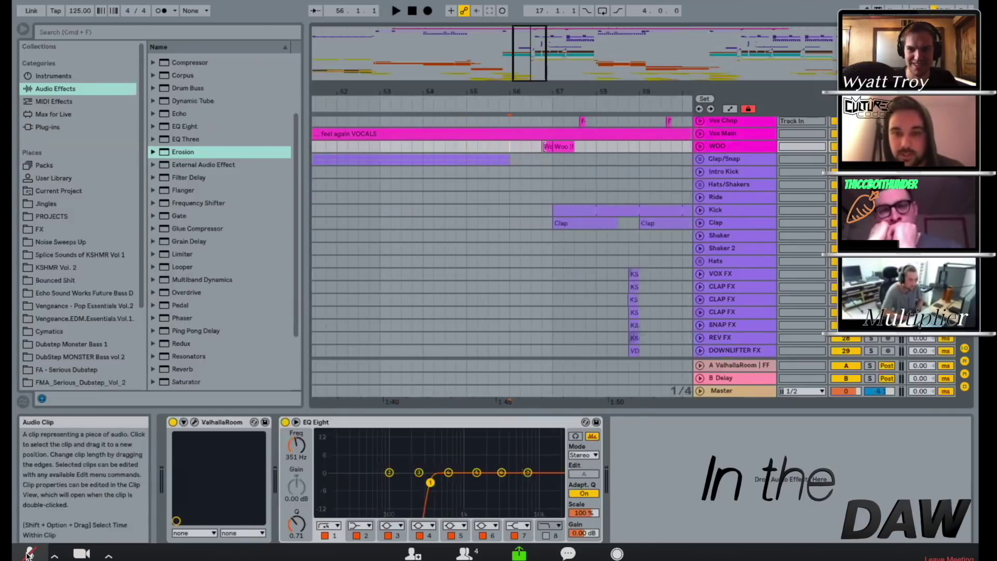
pyautogui.press('space')
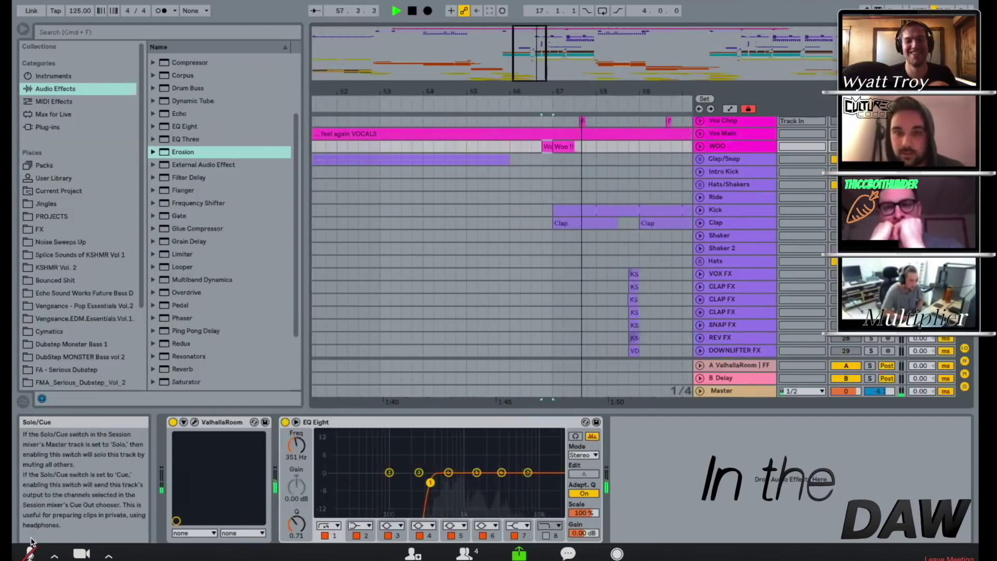
pyautogui.press('space')
# Replay the WOO clips in context from bar 56.
pyautogui.click(509, 147)
pyautogui.press('space')
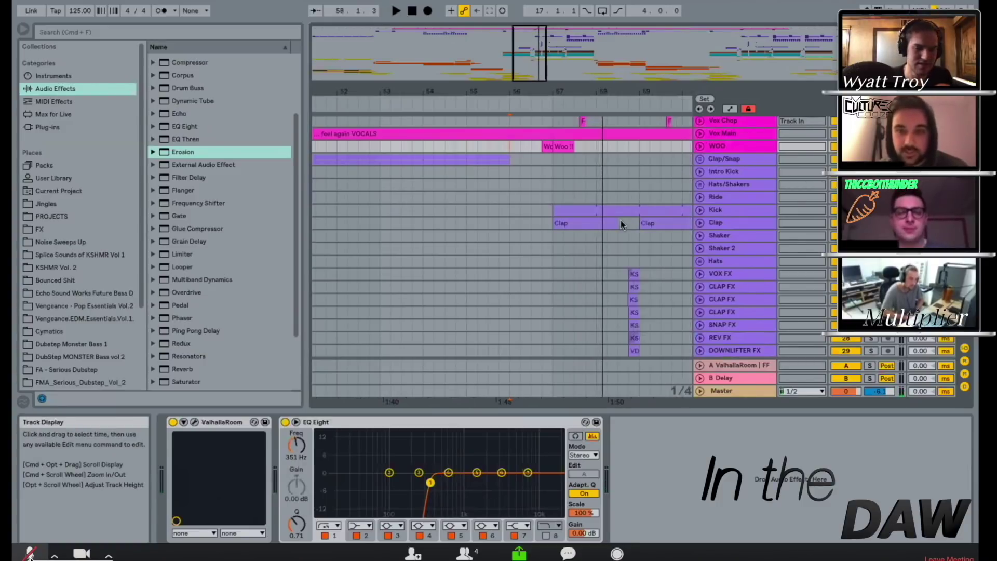
pyautogui.press('space')
pyautogui.click(30, 554)
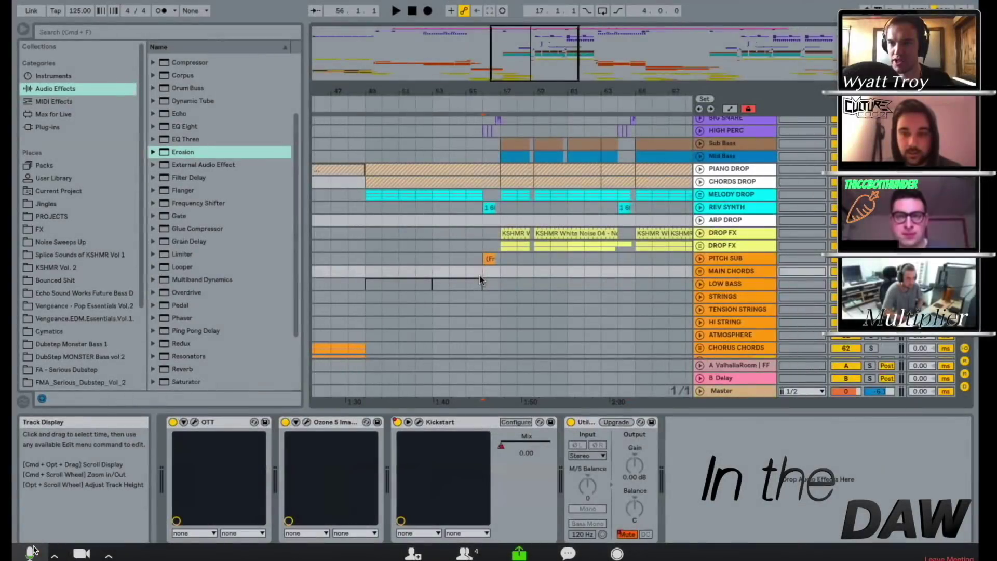
pyautogui.click(31, 552)
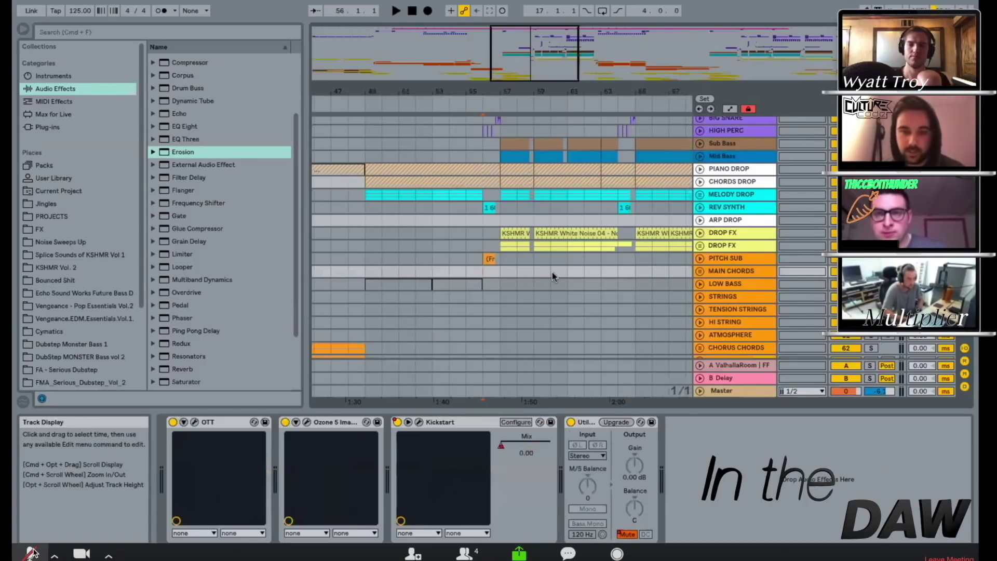
pyautogui.click(31, 553)
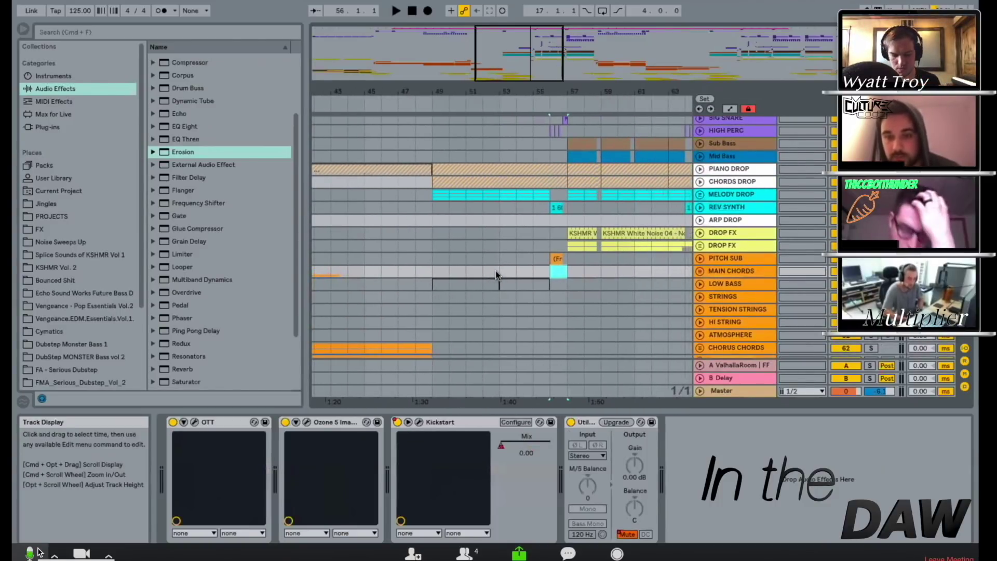
pyautogui.click(39, 552)
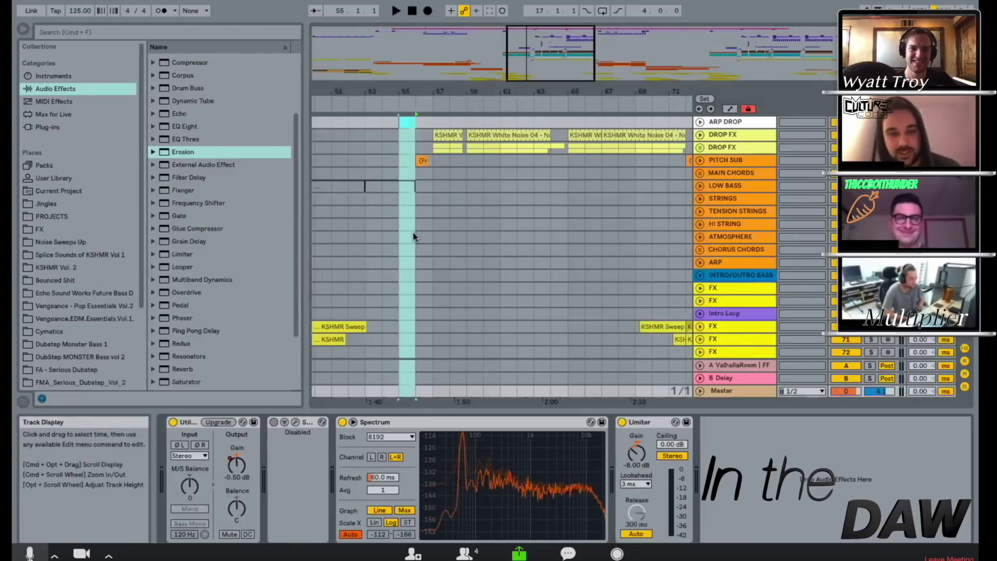
# Inspect the ARP DROP, PITCH SUB and upper DROP FX tracks near bar 56, and locate the Vox Main clip at bar 32.
pyautogui.click(406, 217)
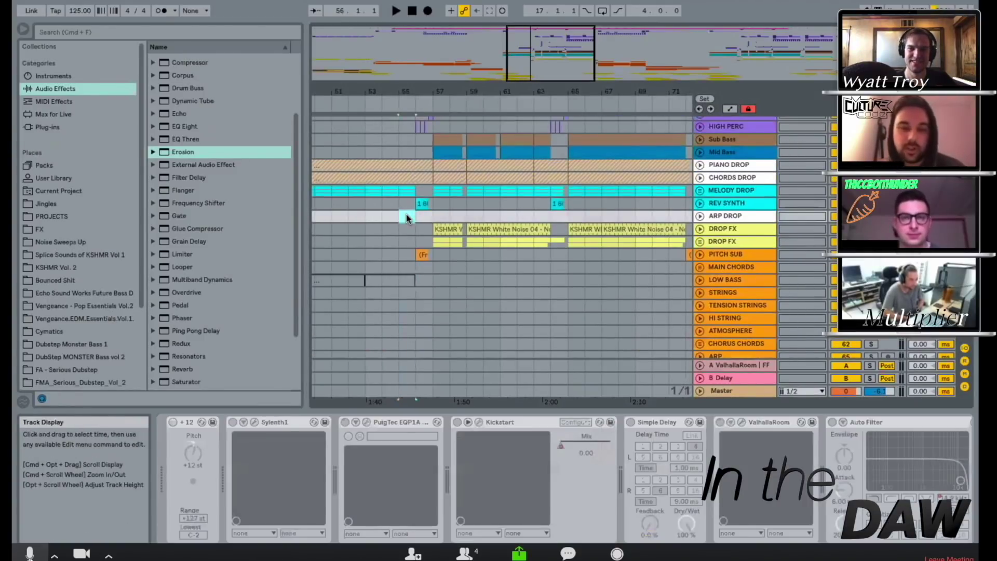
pyautogui.click(410, 249)
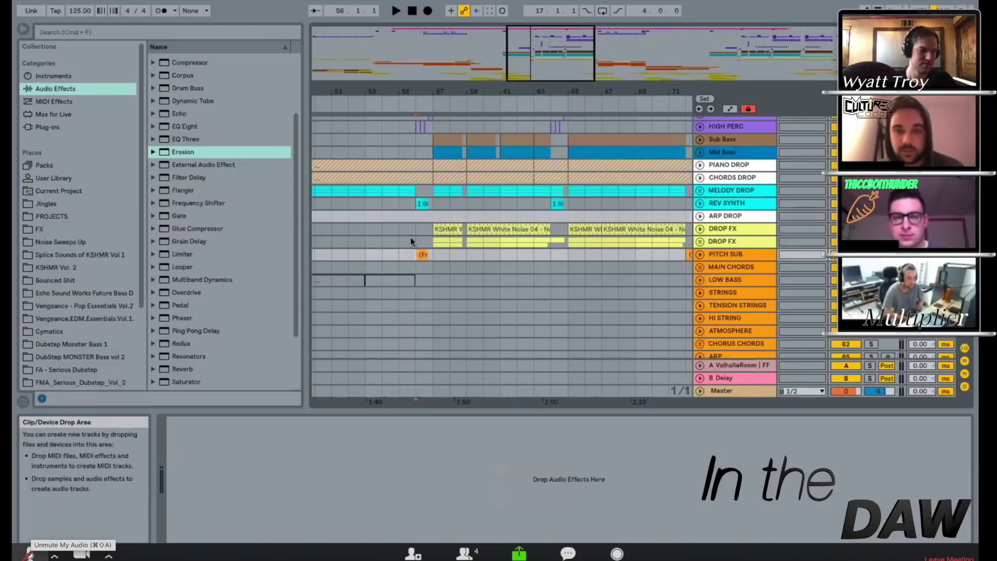
pyautogui.click(411, 232)
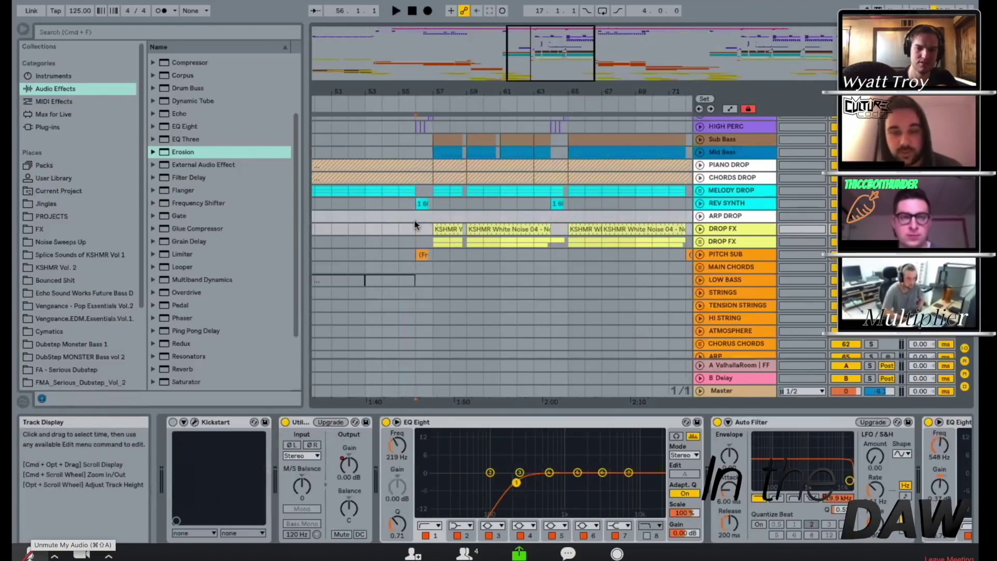
pyautogui.click(415, 217)
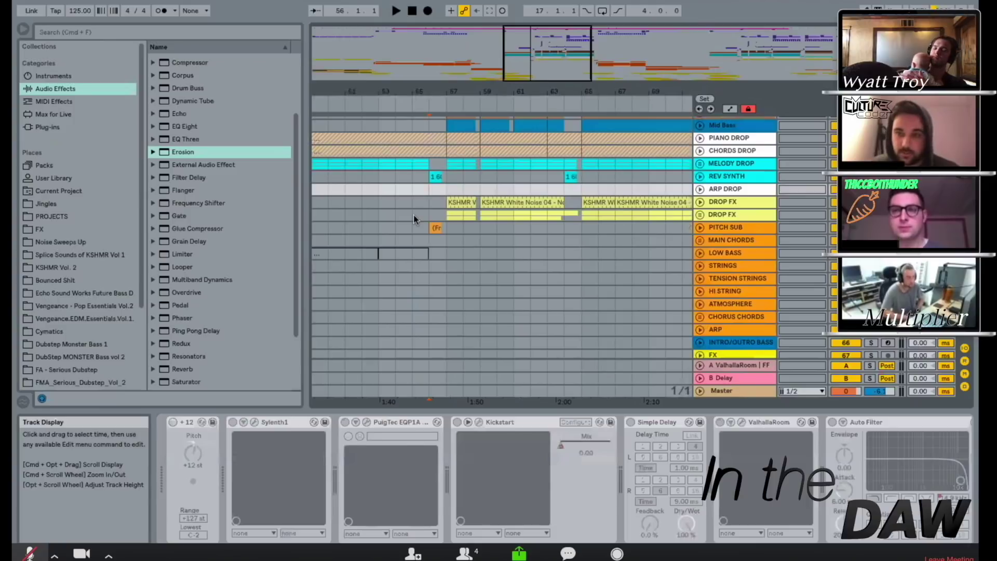
pyautogui.click(502, 195)
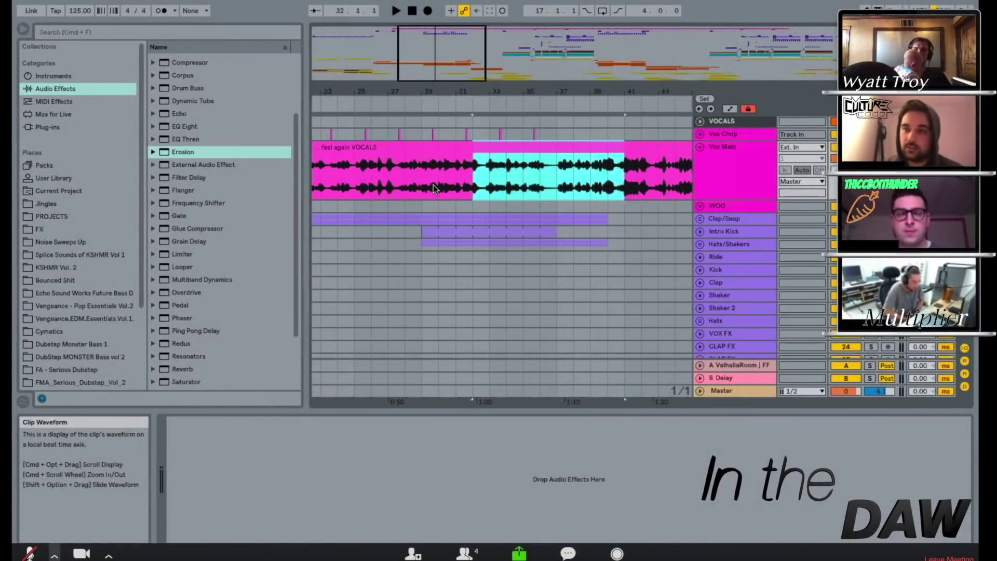
pyautogui.click(471, 185)
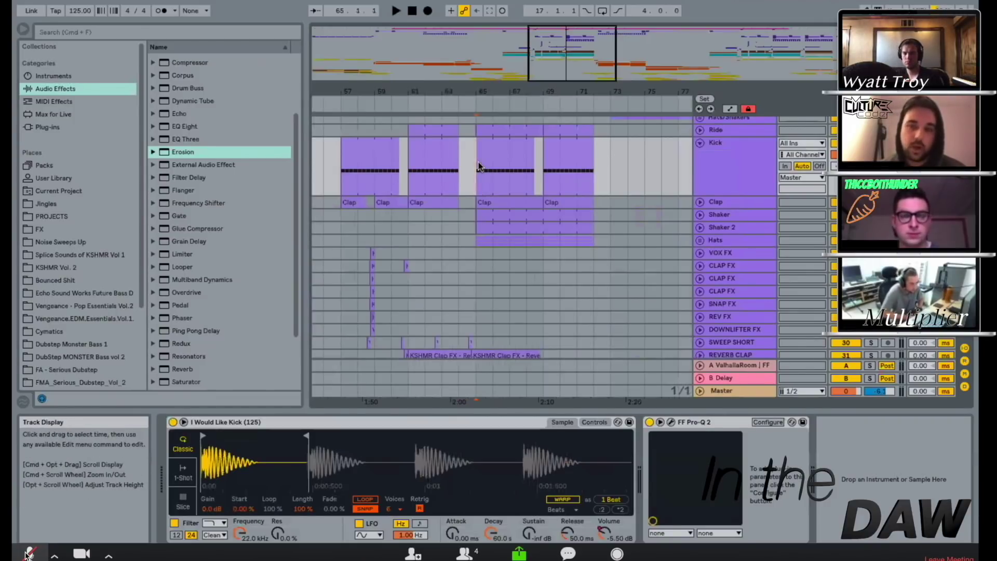
# Select bars 65 to 69 on the Kick track and audition the drop from there.
pyautogui.moveTo(472, 177); pyautogui.dragTo(543, 188)
pyautogui.press('space')
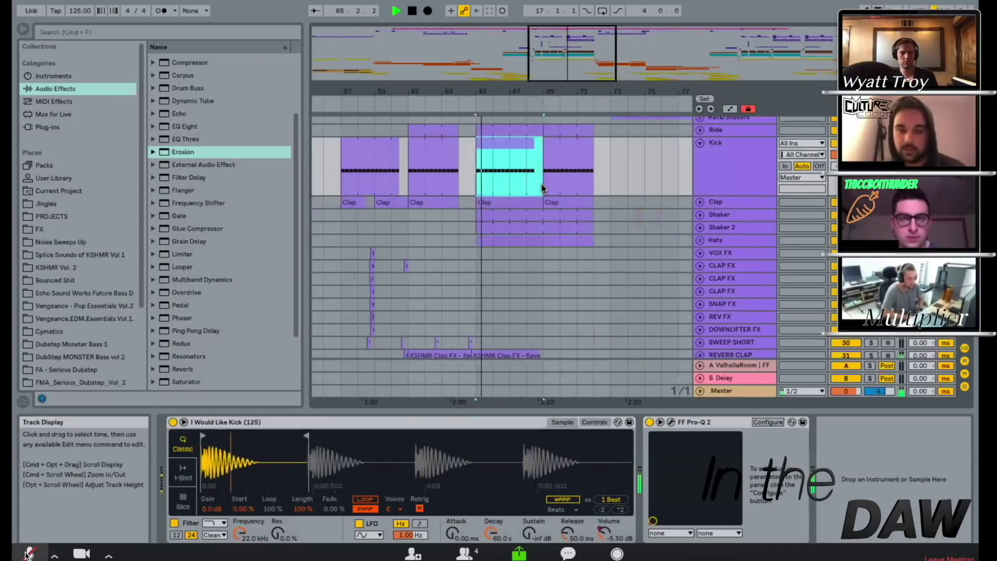
pyautogui.press('space')
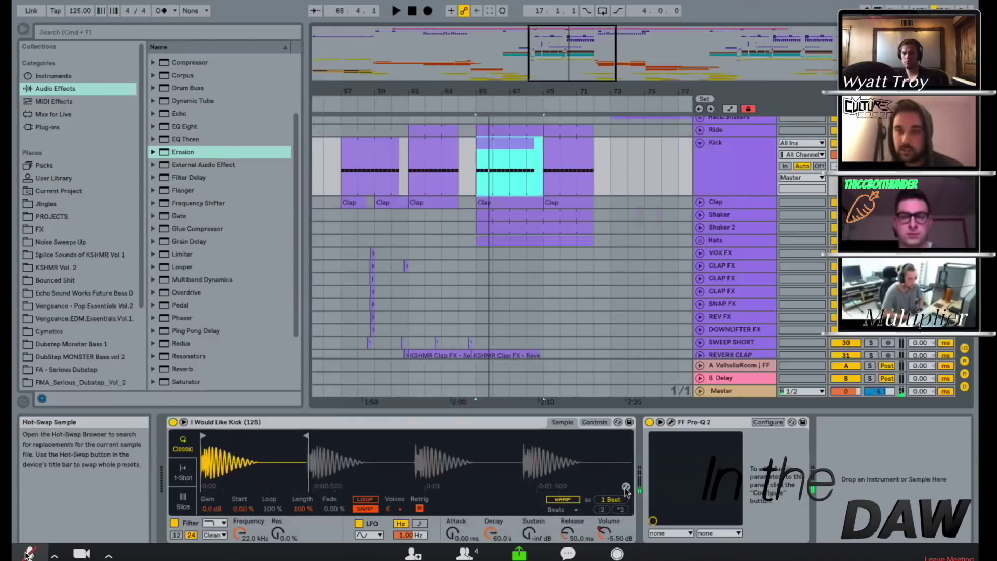
# Hot-swap the Kick track's sample for KSHMR Signature Kick 01 - Kashmir (F), found by searching "kick", and play the selection.
pyautogui.click(626, 487)
pyautogui.press('super+f')
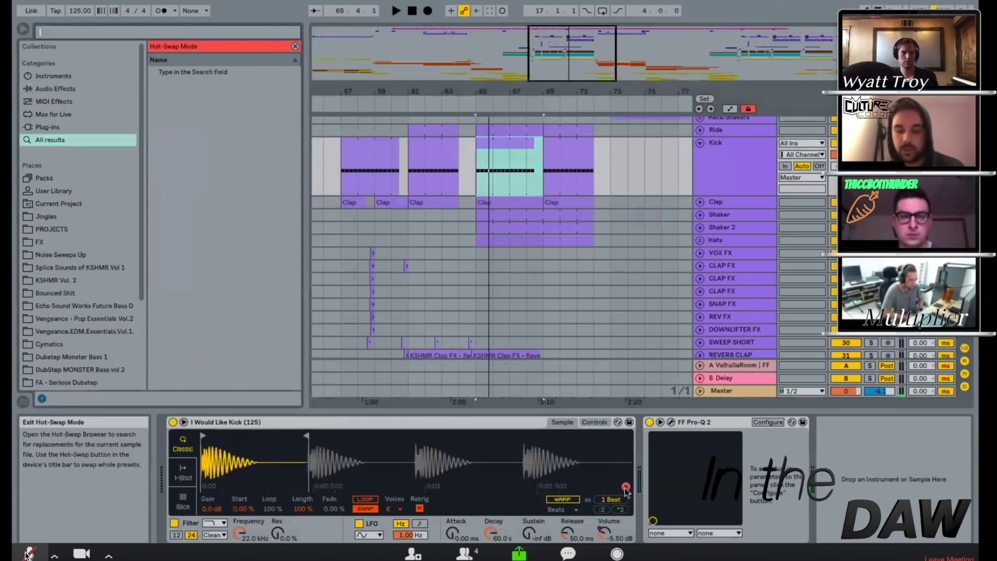
pyautogui.write('kick')
pyautogui.press('Down')
pyautogui.press('Return')
pyautogui.click(626, 487)
pyautogui.press('space')
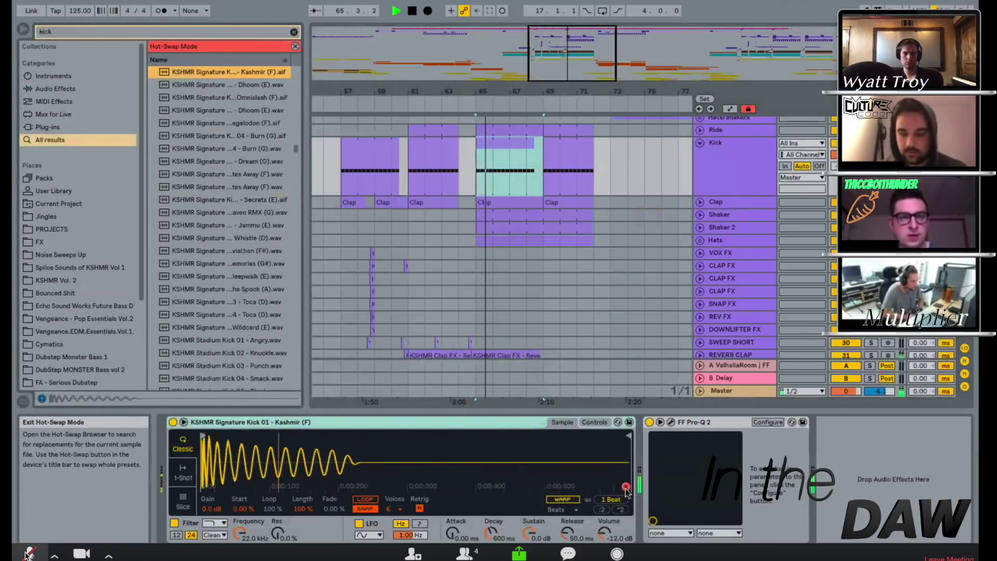
# Try KSHMR Signature Kick 02 - Omnislash (F) and Kick 03 - Dhoom (E) as the kick sample during playback.
pyautogui.press('Down')
pyautogui.press('Down')
pyautogui.press('Return')
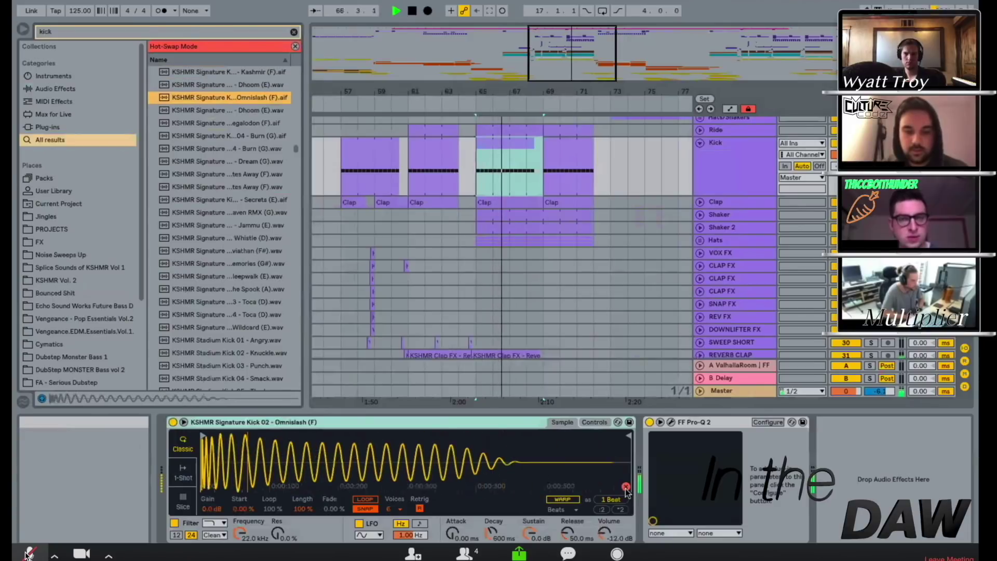
pyautogui.press('Down')
pyautogui.press('Return')
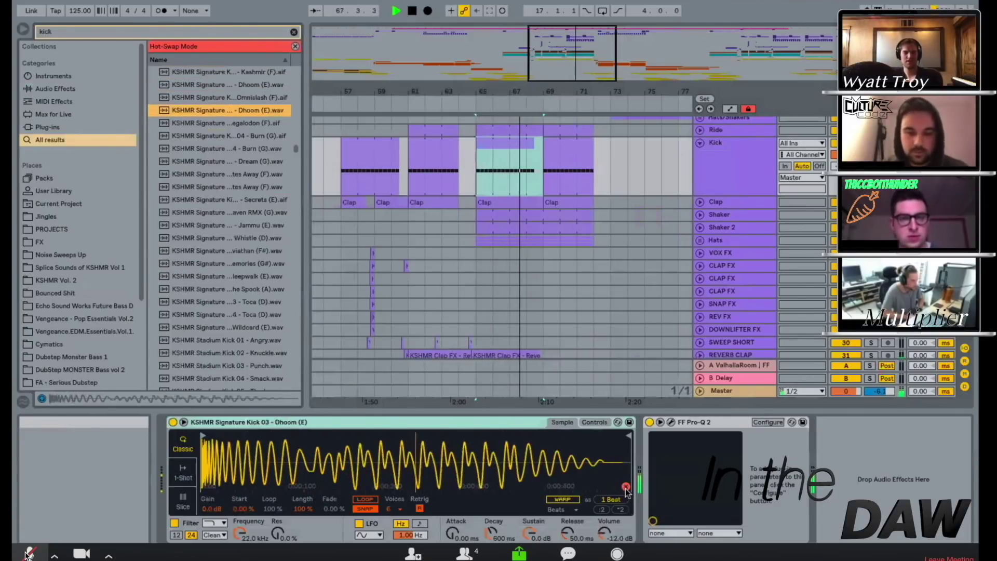
pyautogui.press('space')
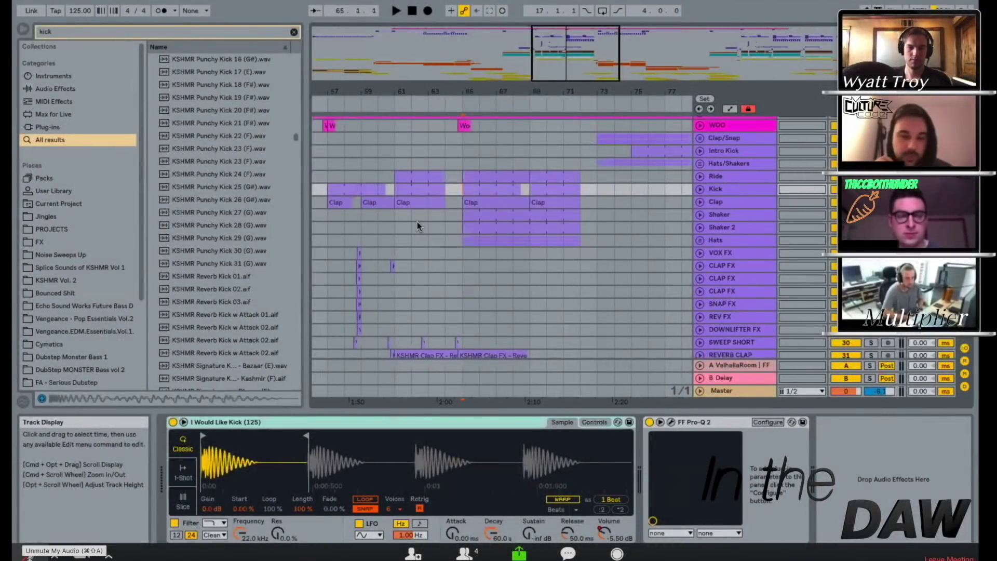
# Play the second drop from bar 125 toward the outro.
pyautogui.hscroll(15, 468, 250)
pyautogui.scroll(4, 468, 250)
pyautogui.hscroll(2, 468, 250)
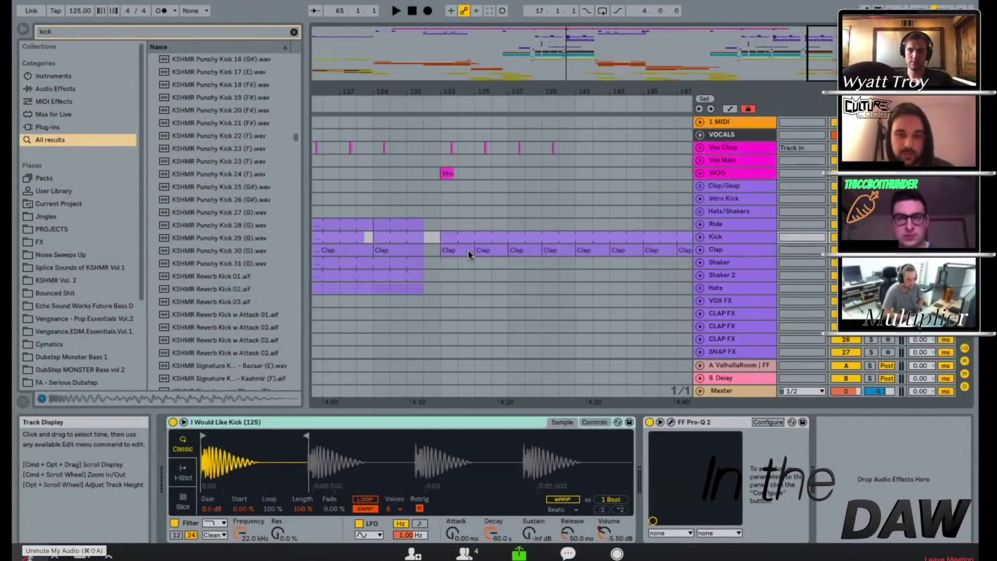
pyautogui.hscroll(3, 426, 177)
pyautogui.click(381, 105)
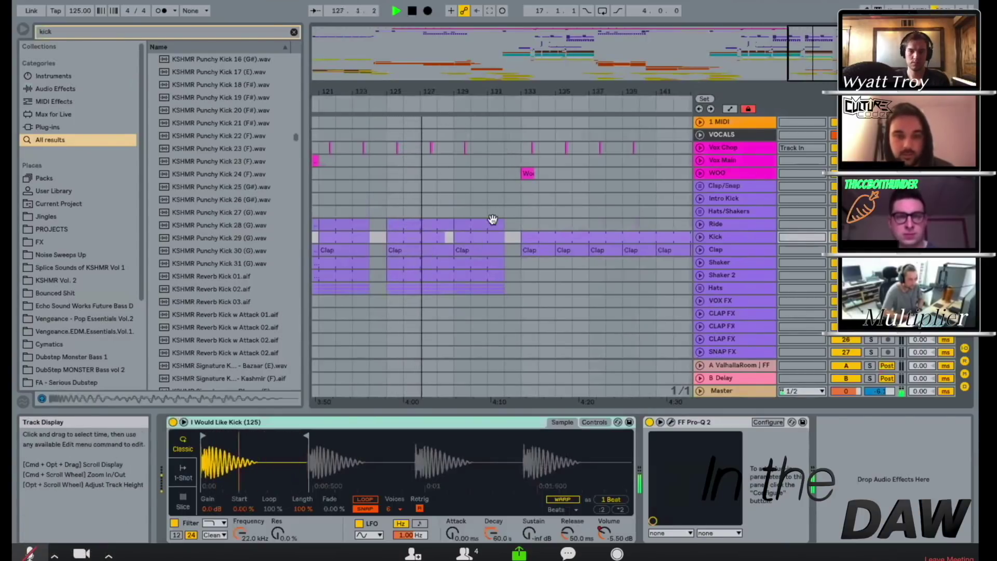
pyautogui.hscroll(-2, 448, 269)
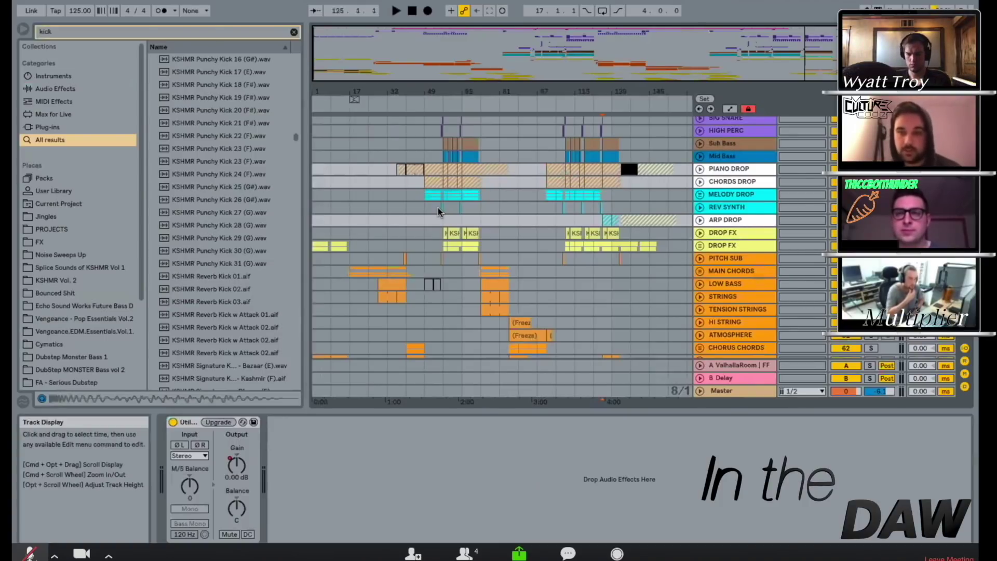
# Review the string, chord and effects tracks, then show the device chains of TENSION STRINGS and ARP DROP around bar 57.
pyautogui.scroll(-4, 438, 207)
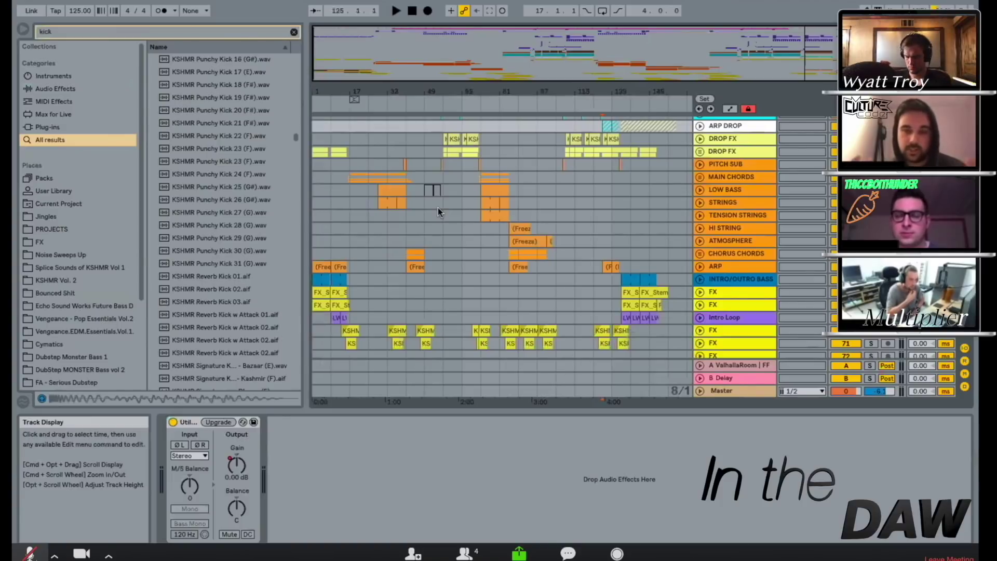
pyautogui.click(428, 217)
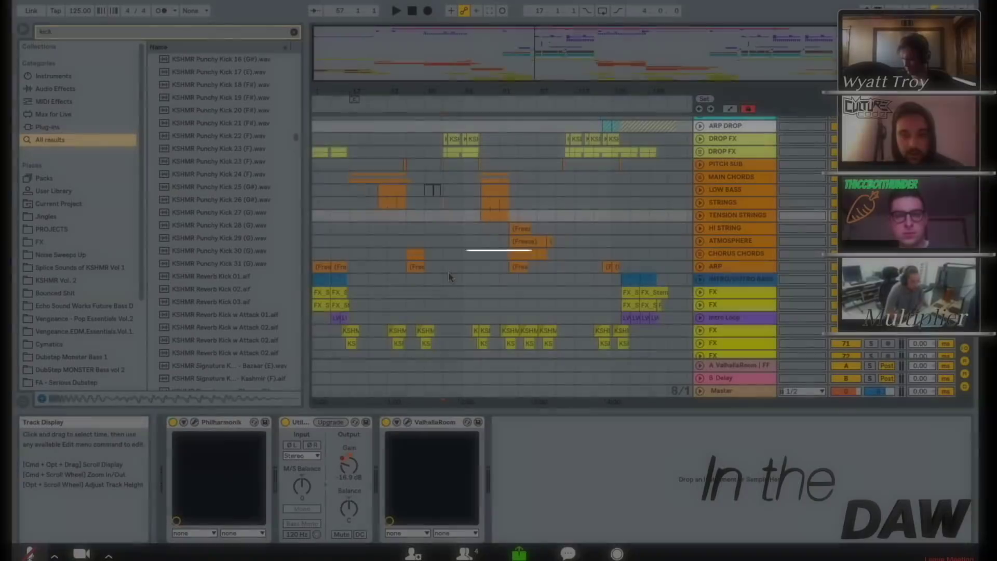
pyautogui.scroll(5, 450, 277)
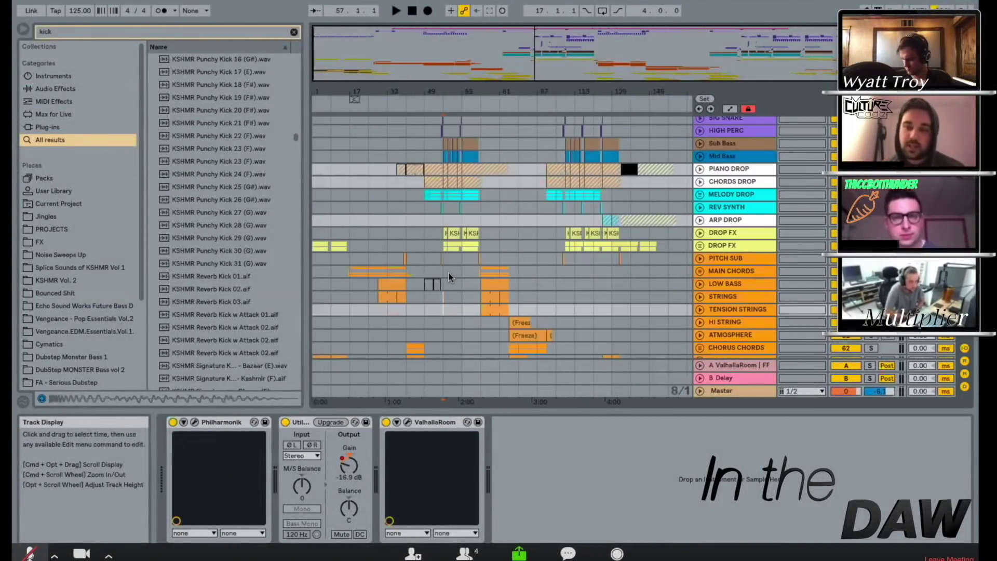
pyautogui.click(449, 273)
pyautogui.scroll(5, 439, 219)
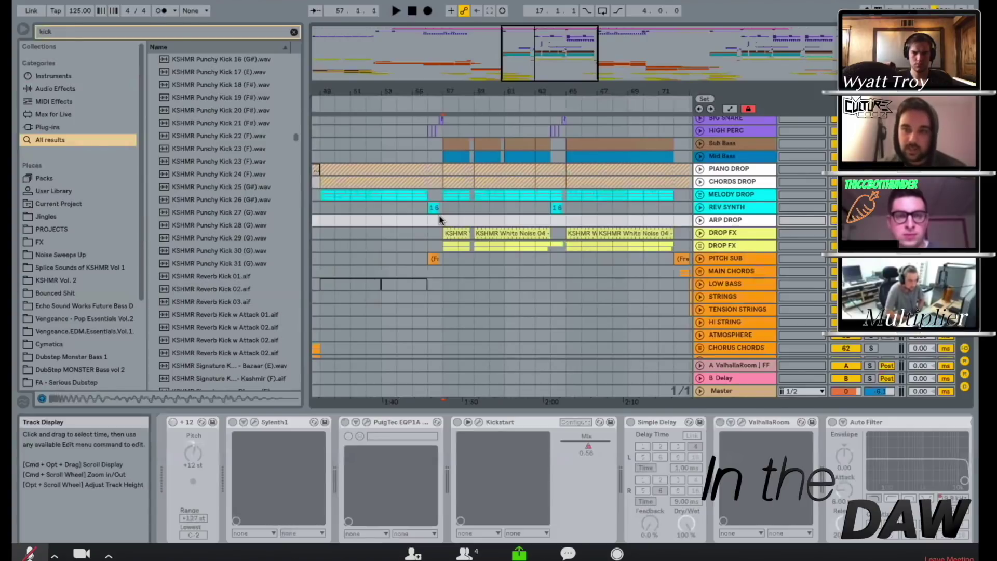
# Unfold the PIANO DROP track, select bars 57 to 60 and open the piano clip's chords in the MIDI note editor.
pyautogui.click(700, 169)
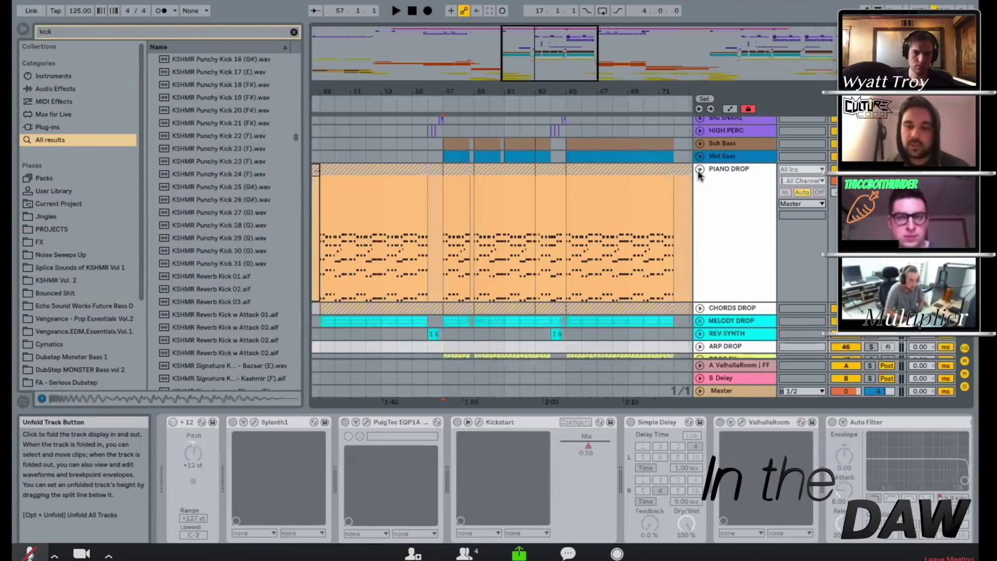
pyautogui.click(443, 239)
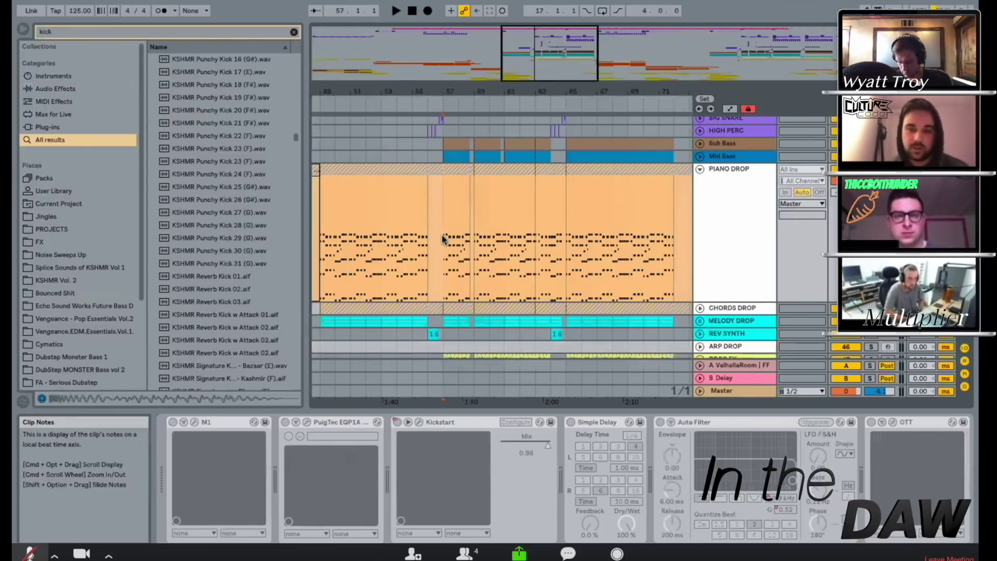
pyautogui.moveTo(442, 239); pyautogui.dragTo(483, 248)
pyautogui.press('+')
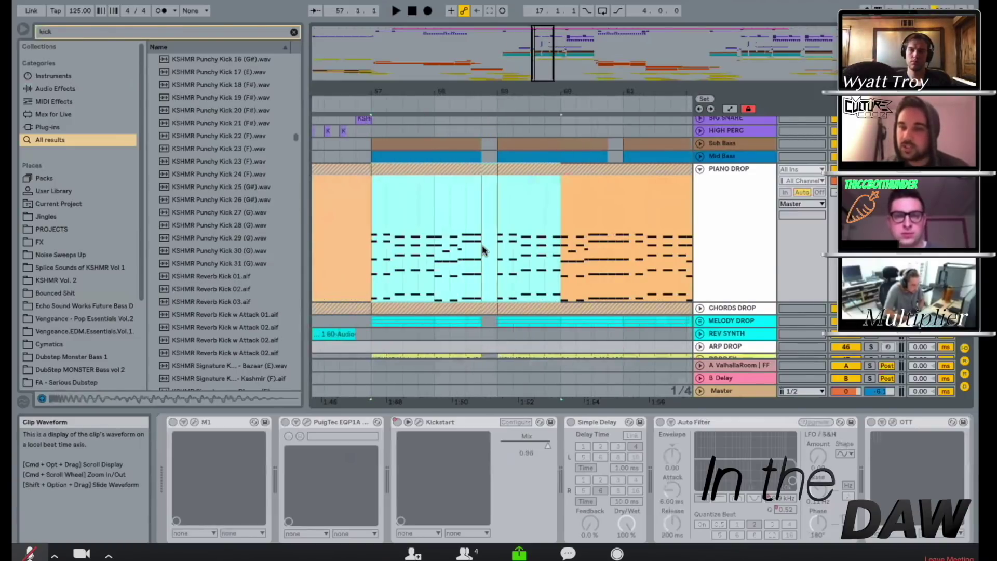
pyautogui.doubleClick(482, 244)
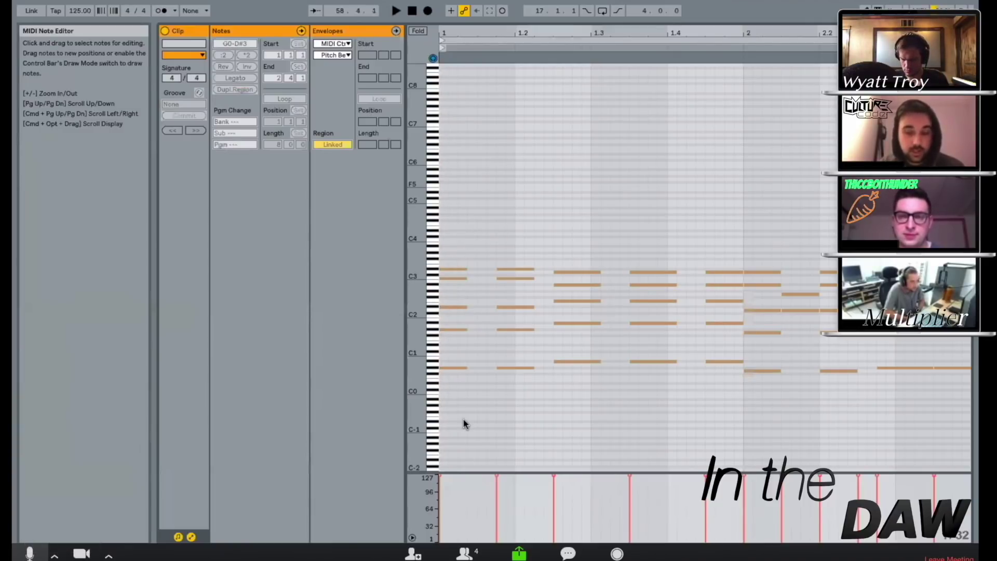
pyautogui.press('super+shift+a')
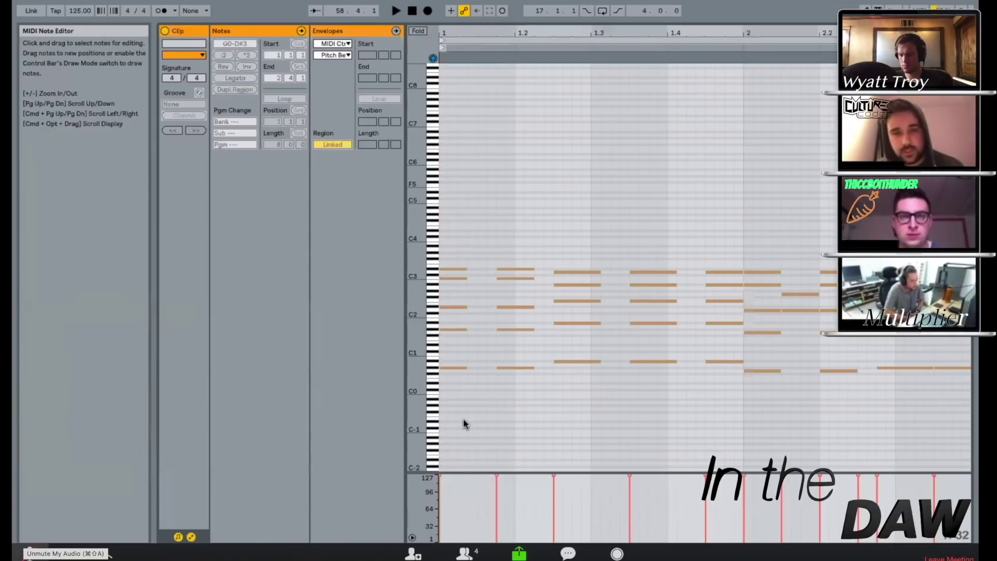
pyautogui.press('super+shift+a')
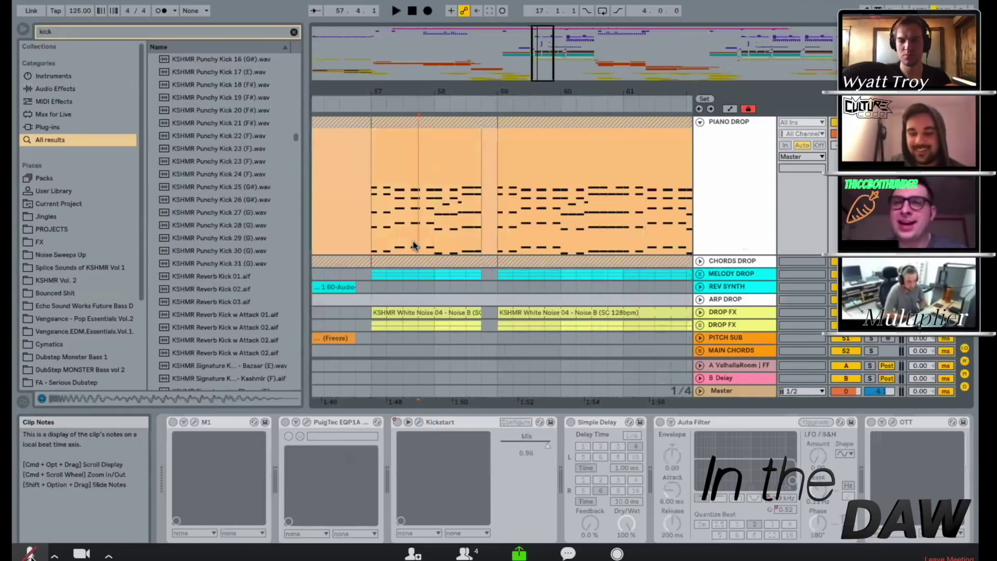
# Place the start position at 56.4.1 on the PIANO DROP track, just before the drop, and review the vocal and drum tracks there.
pyautogui.click(372, 229)
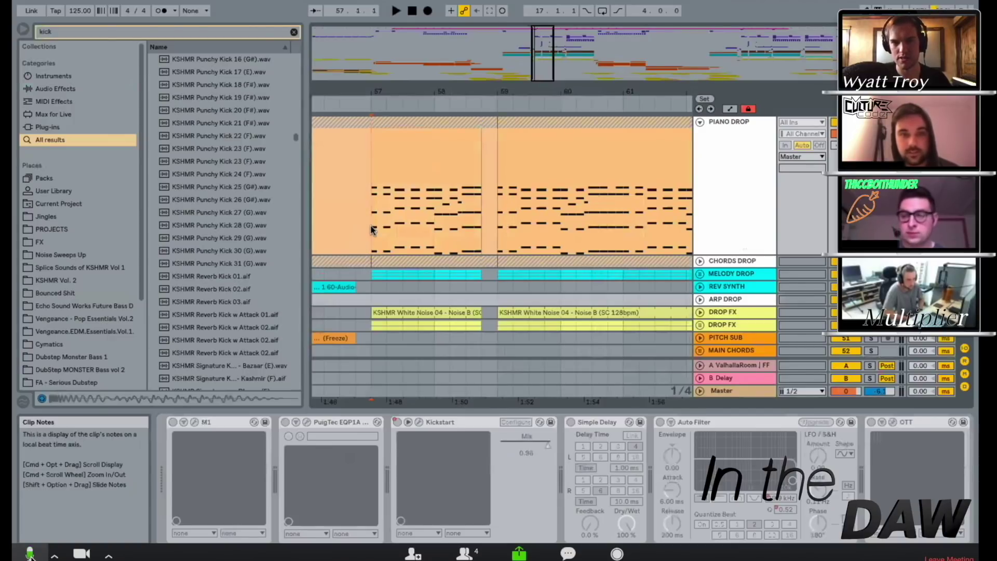
pyautogui.click(359, 226)
pyautogui.scroll(10, 360, 226)
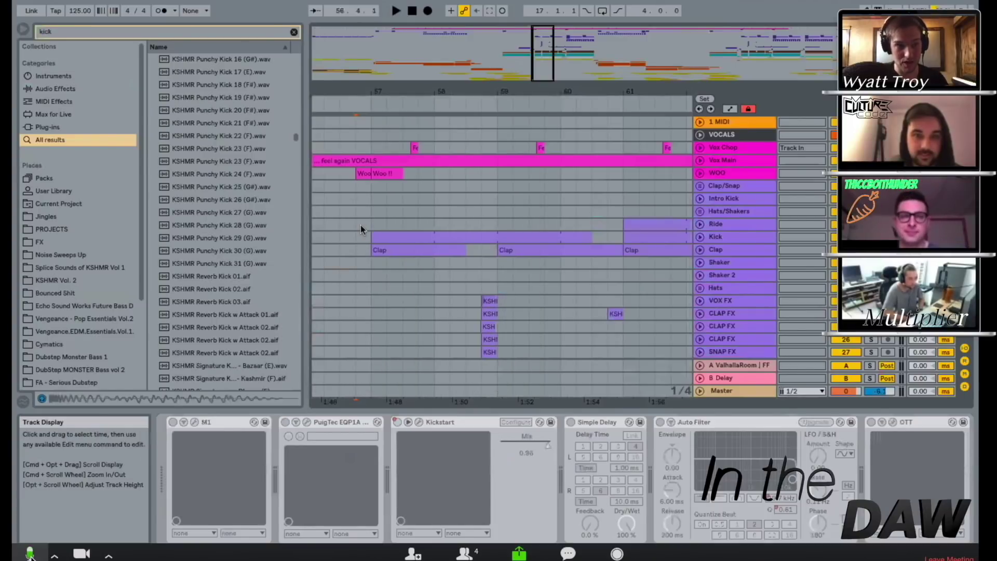
# Browse the Max MIDI Effect devices and the built-in MIDI effects, and highlight the Arpeggiator.
pyautogui.click(54, 114)
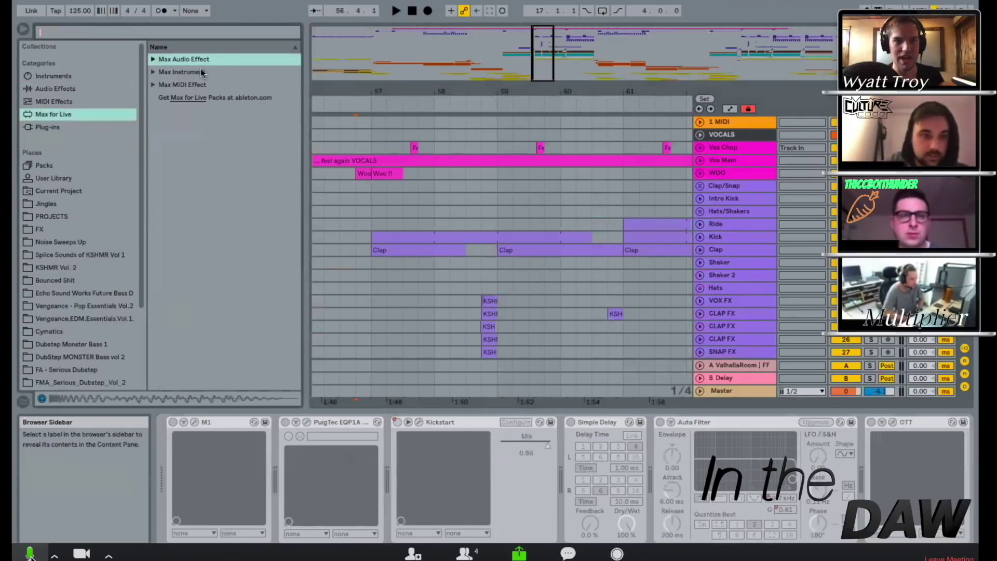
pyautogui.click(155, 90)
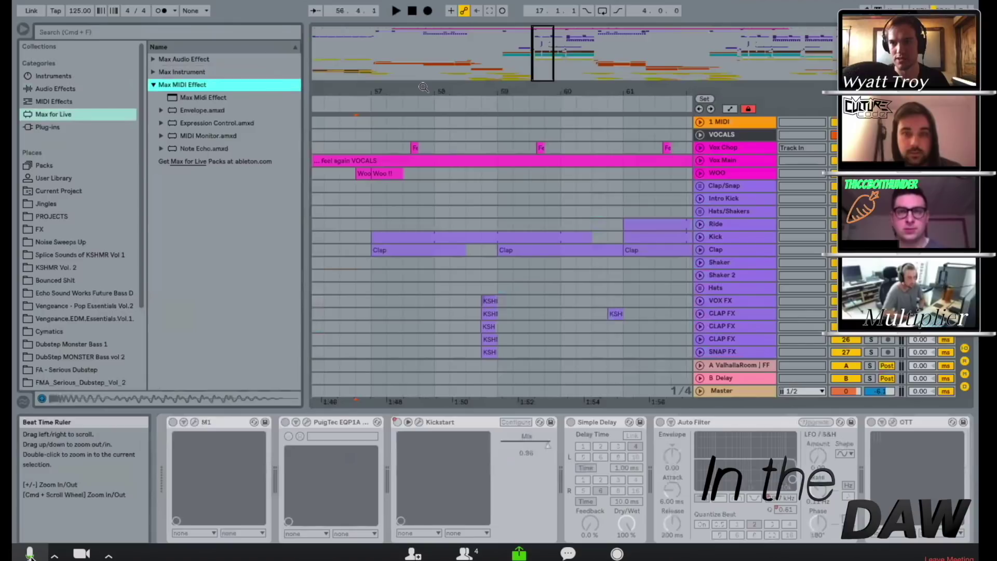
pyautogui.click(65, 104)
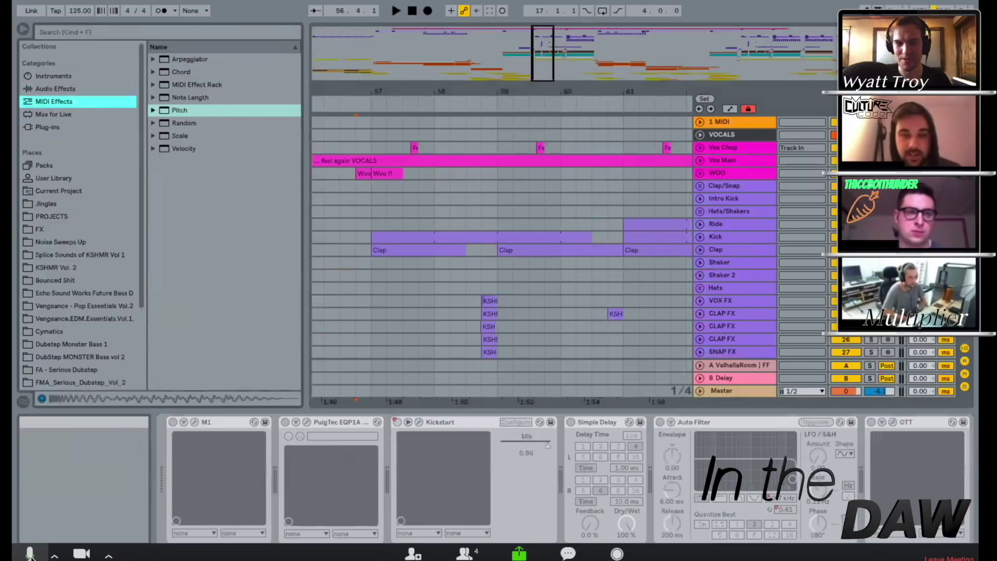
pyautogui.click(197, 59)
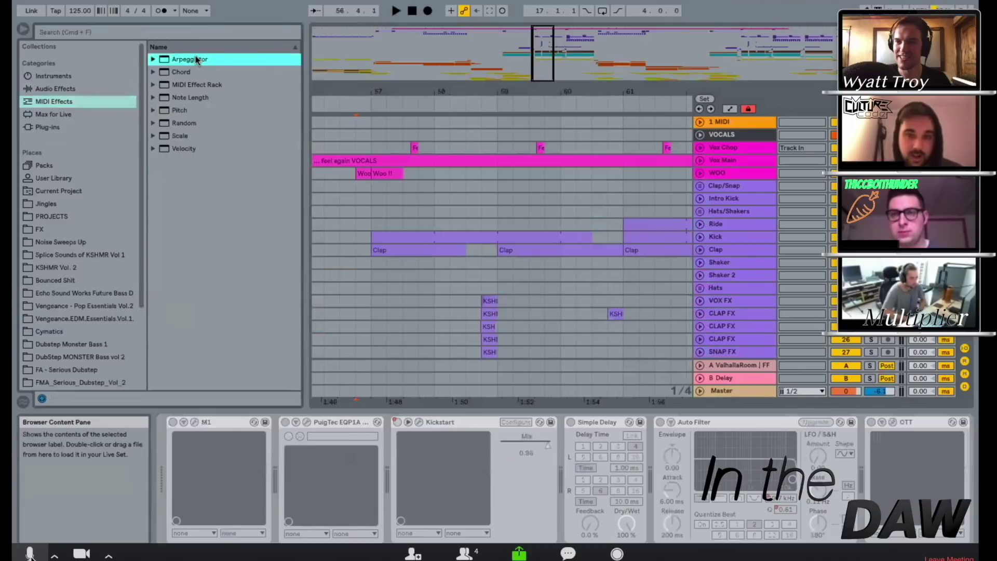